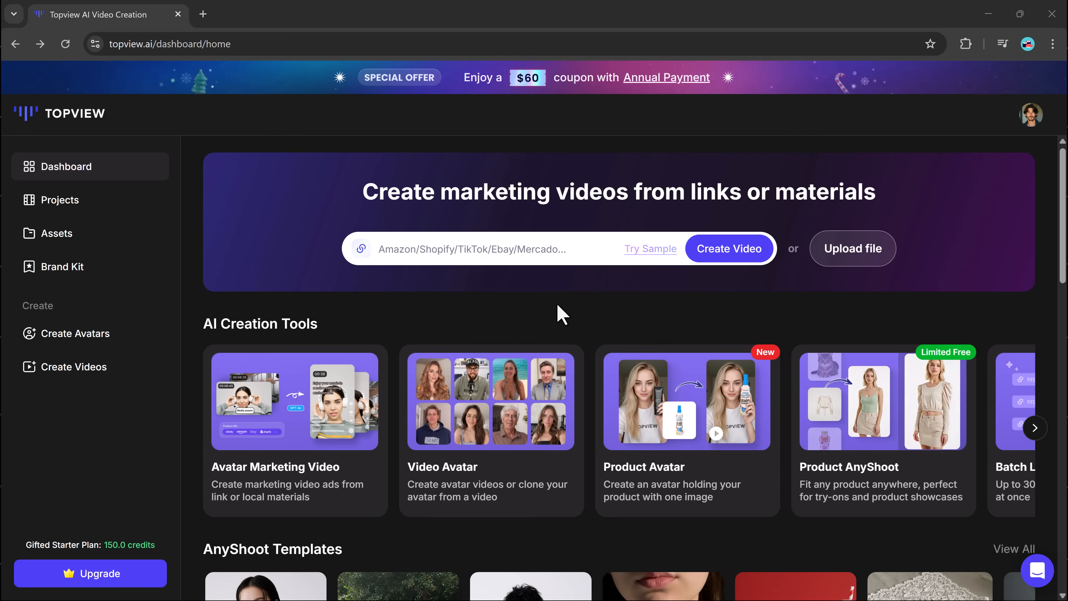
- Look through the AI creation tools, the AnyShoot, Product Avatar and Video Avatar templates and the recent projects on the dashboard
scroll(558, 306, "down", 2)
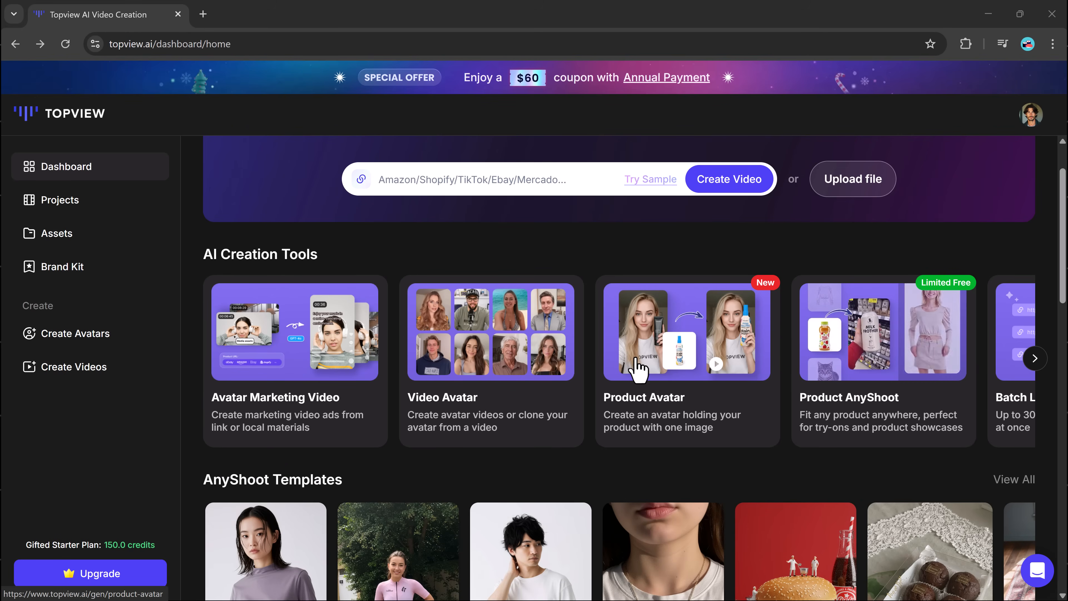
left_click(1035, 358)
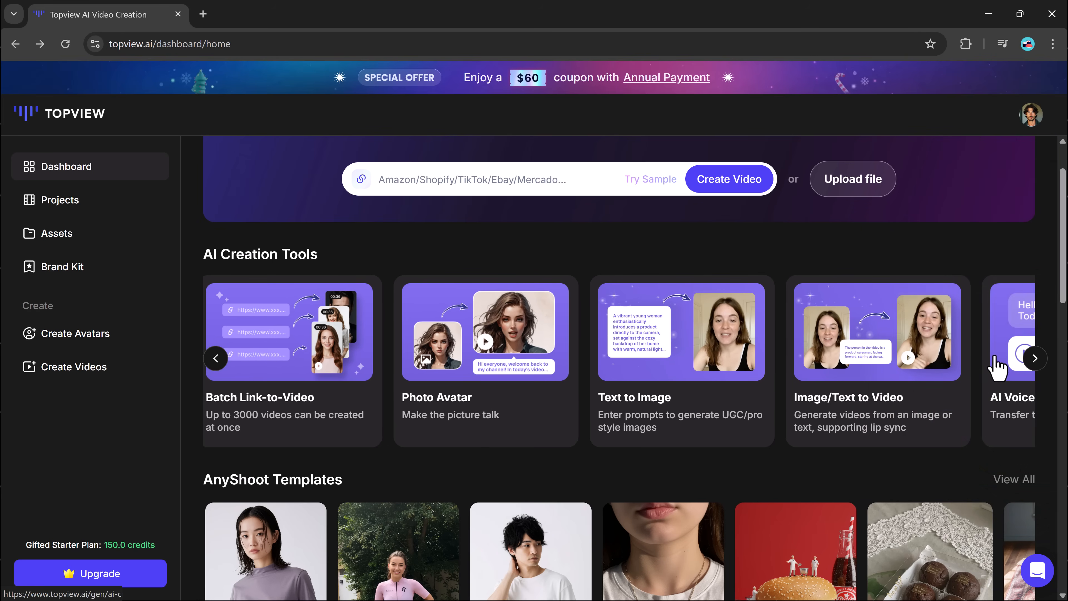
left_click(1034, 358)
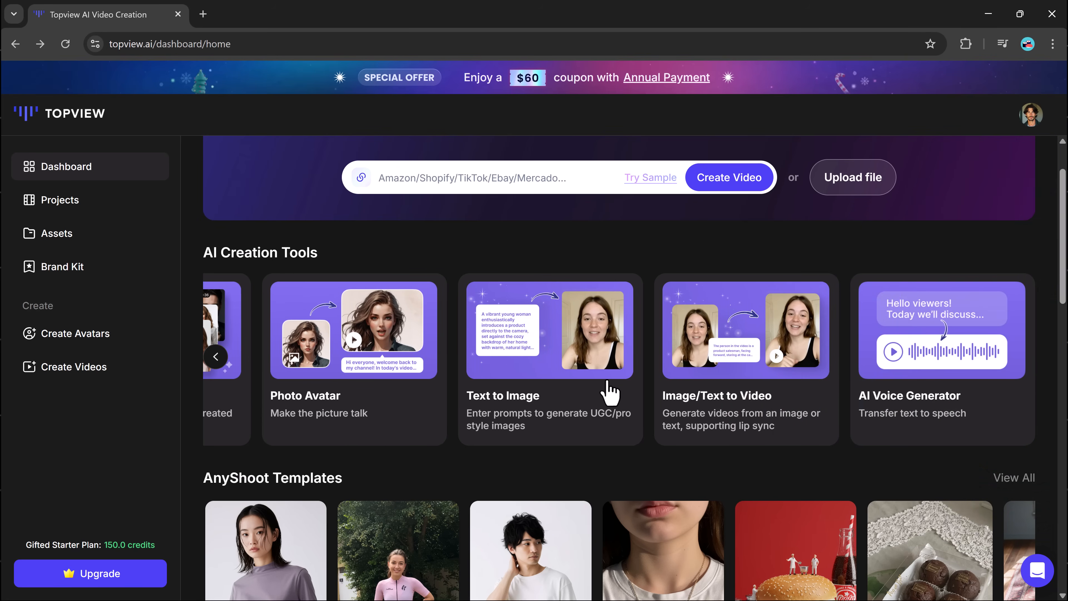
scroll(610, 391, "down", 10)
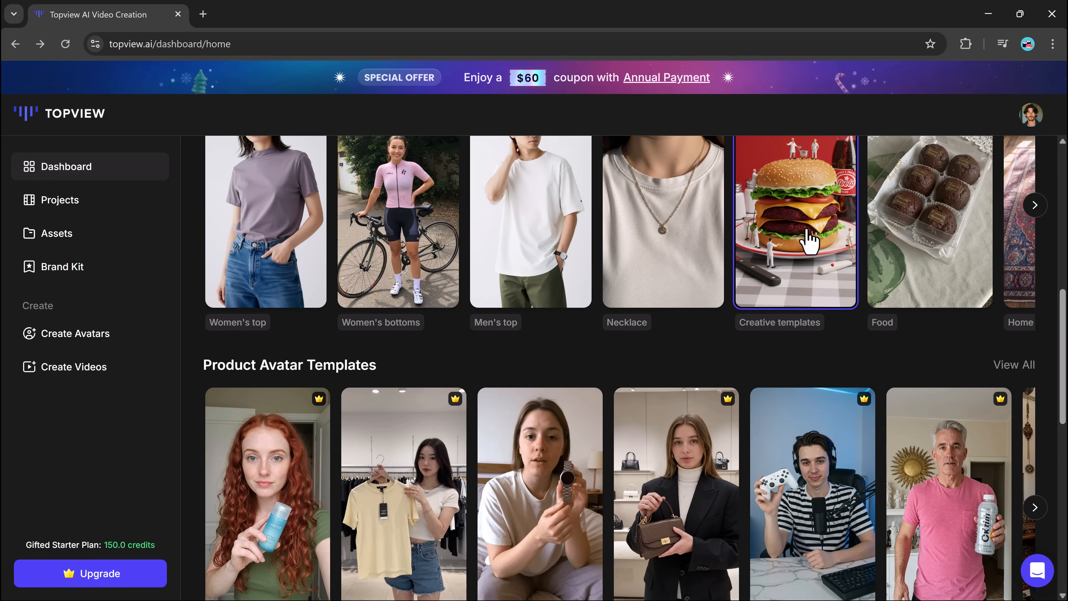
scroll(921, 243, "down", 7)
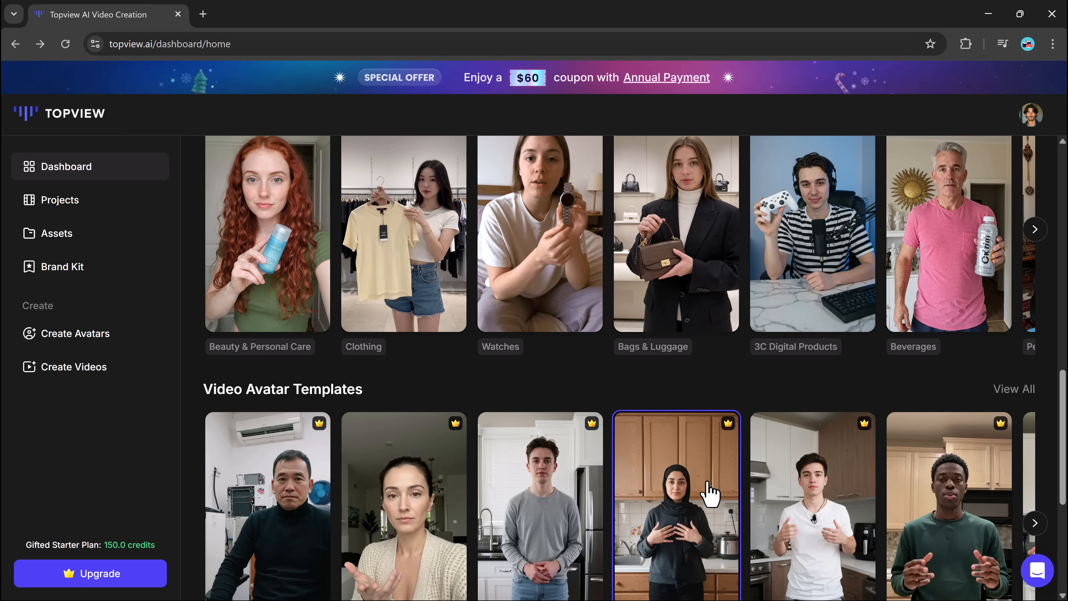
scroll(710, 494, "down", 5)
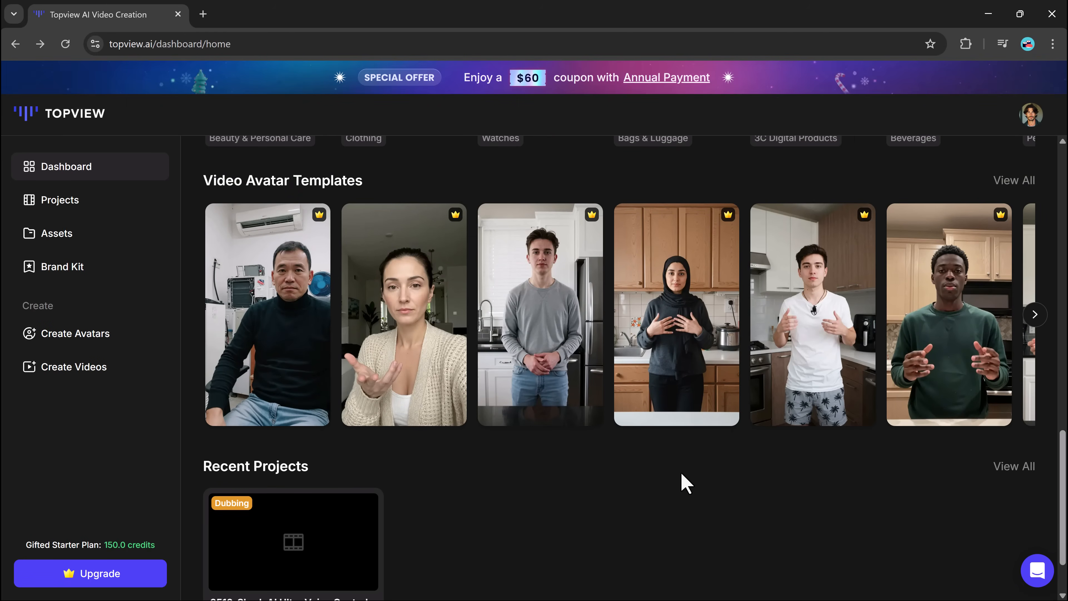
scroll(622, 456, "up", 10)
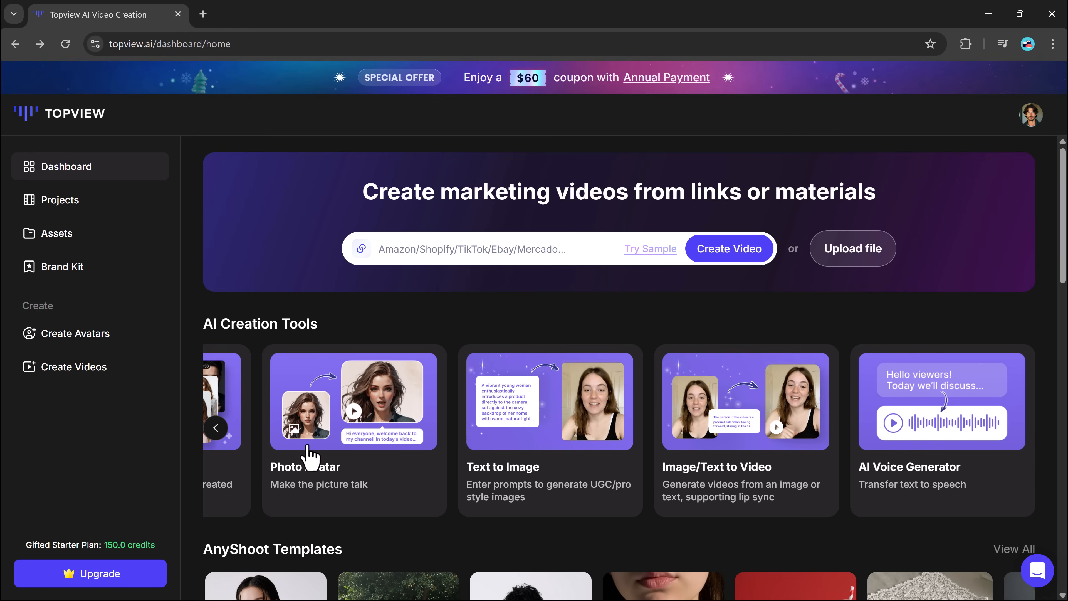
left_click(219, 433)
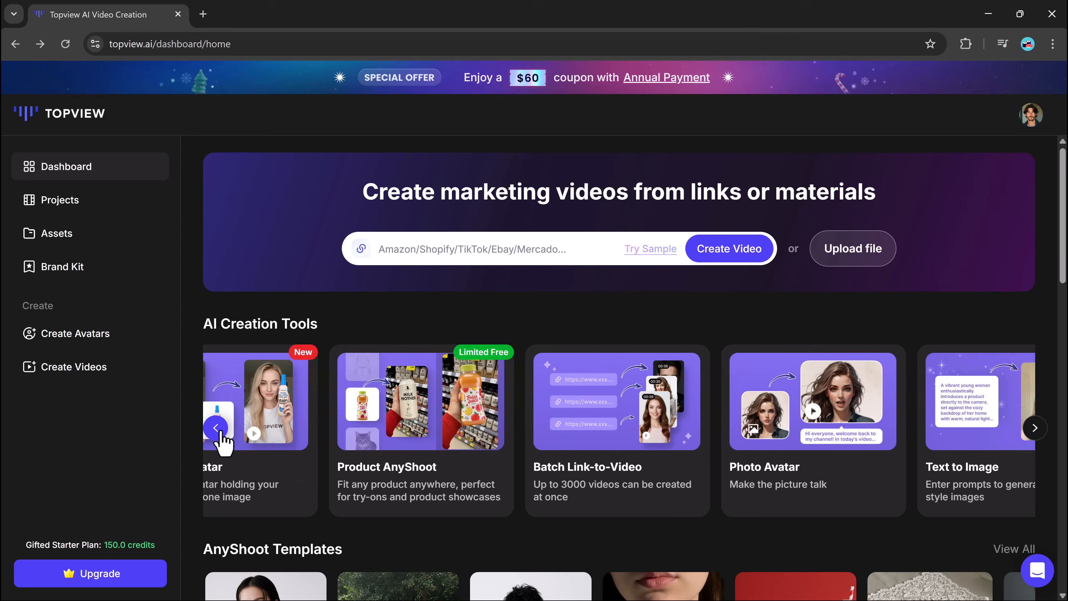
left_click(218, 433)
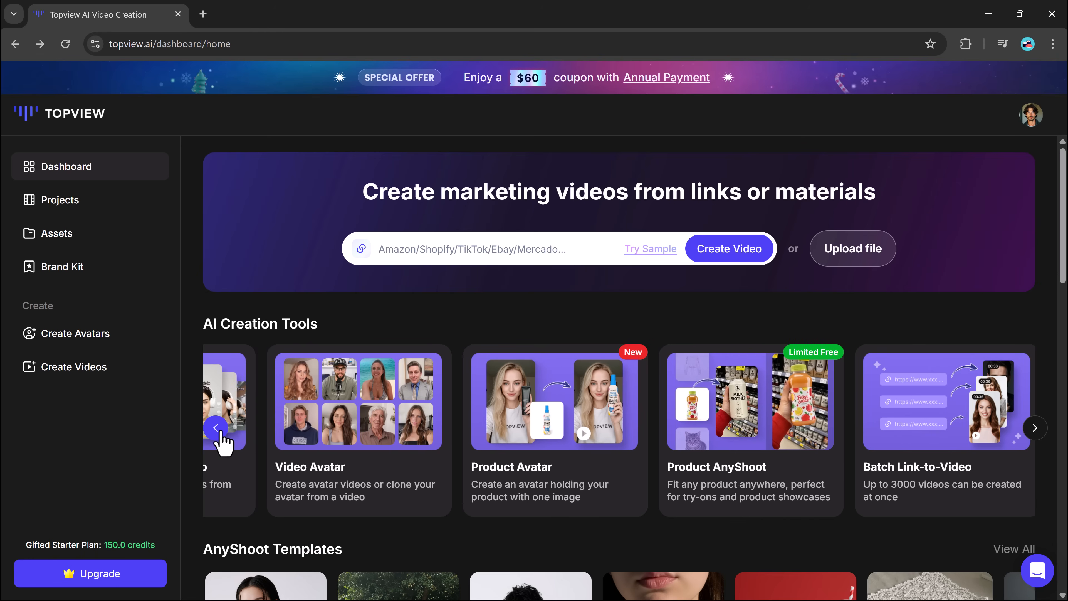
- Open the Product Avatar tool and select the curly-haired woman in the light top who holds up a bottle
left_click(540, 441)
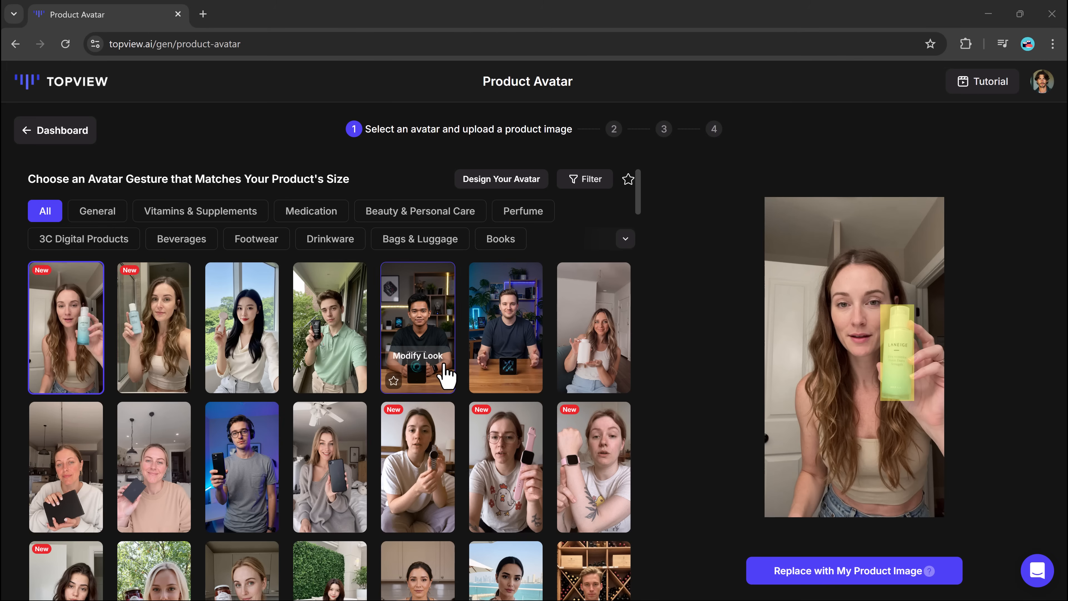
scroll(421, 366, "down", 3)
scroll(447, 376, "down", 12)
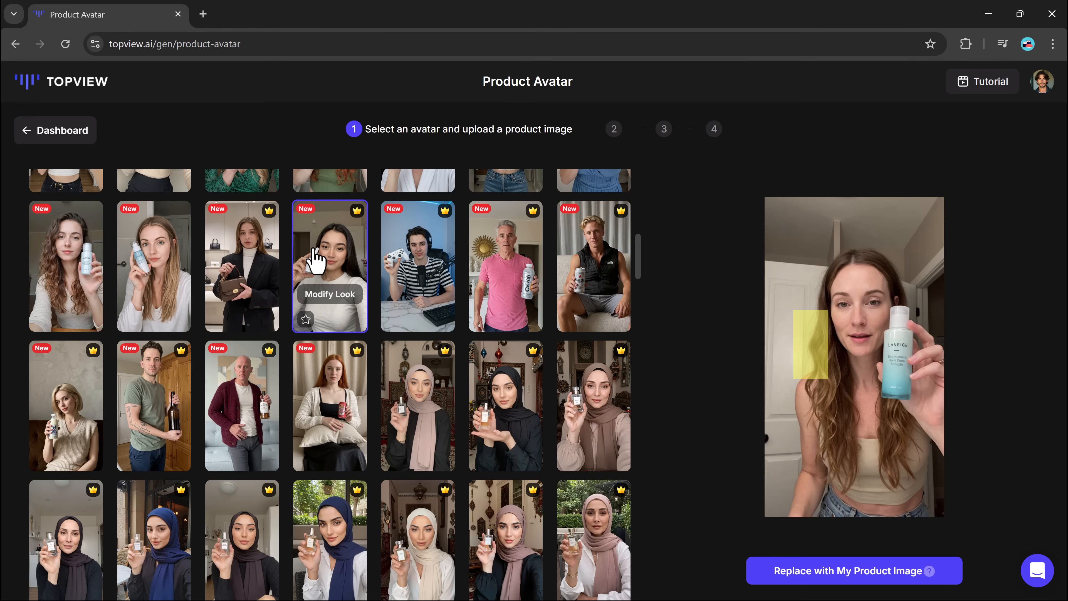
left_click(315, 259)
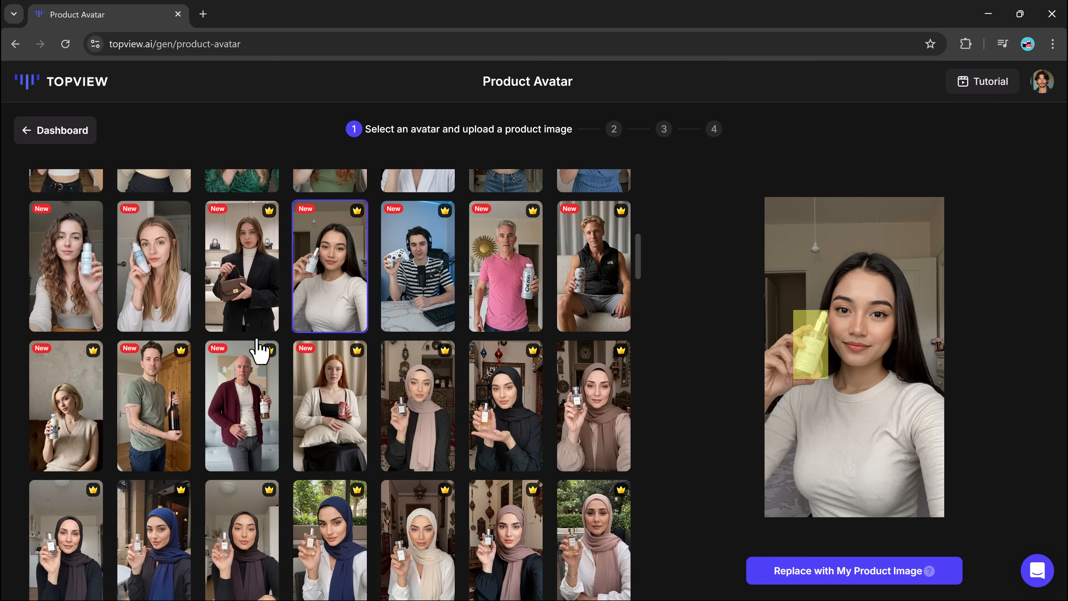
scroll(255, 350, "down", 3)
scroll(259, 349, "down", 4)
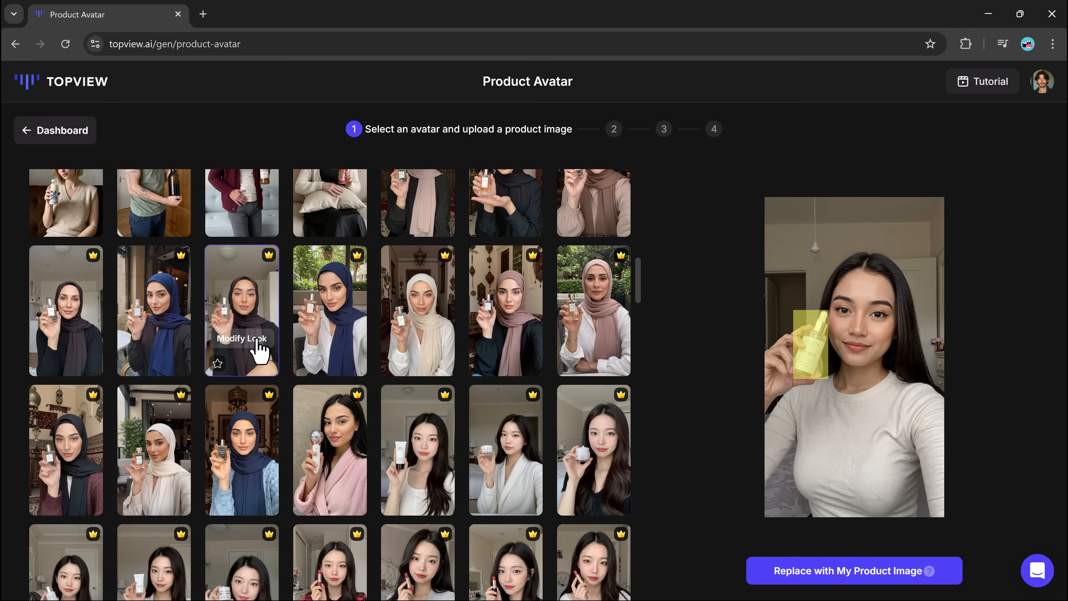
scroll(259, 349, "up", 4)
scroll(147, 300, "up", 3)
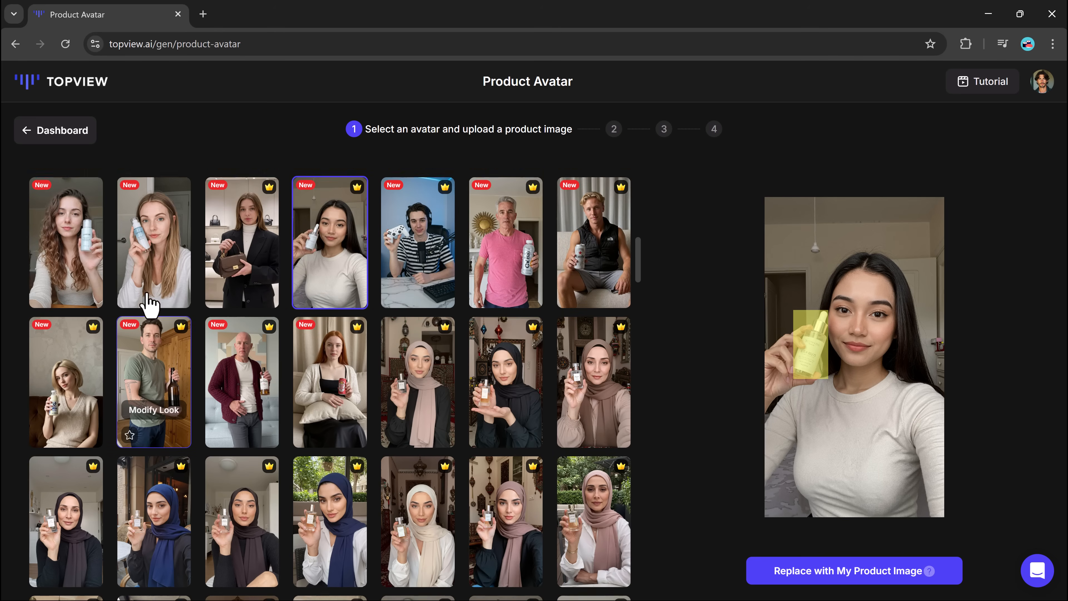
left_click(79, 287)
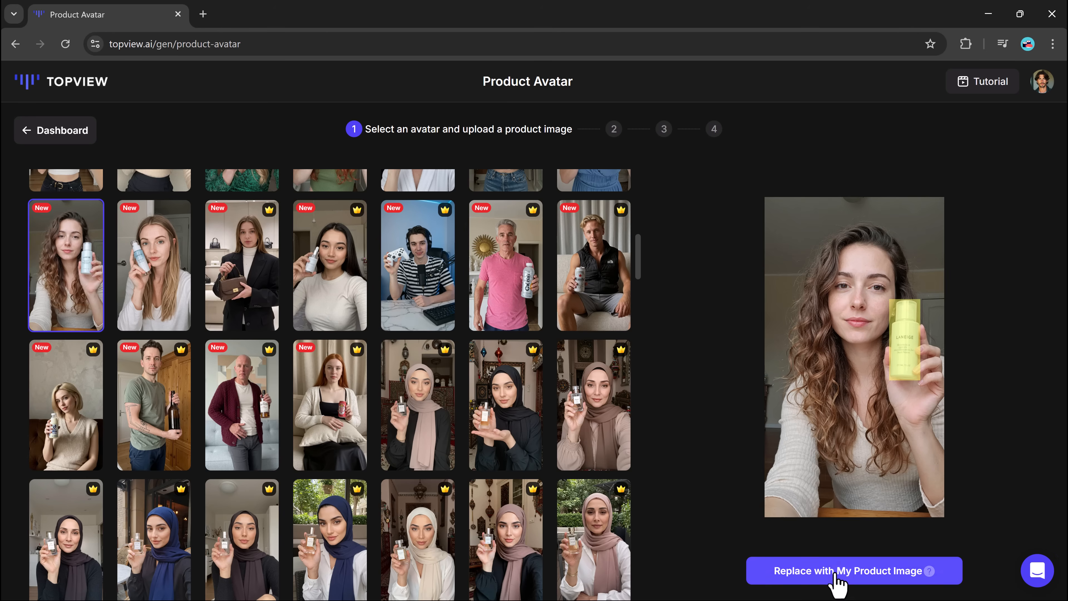
- Upload the cream pump bottle image as the product and fit its size and position to the avatar's gesture
left_click(837, 583)
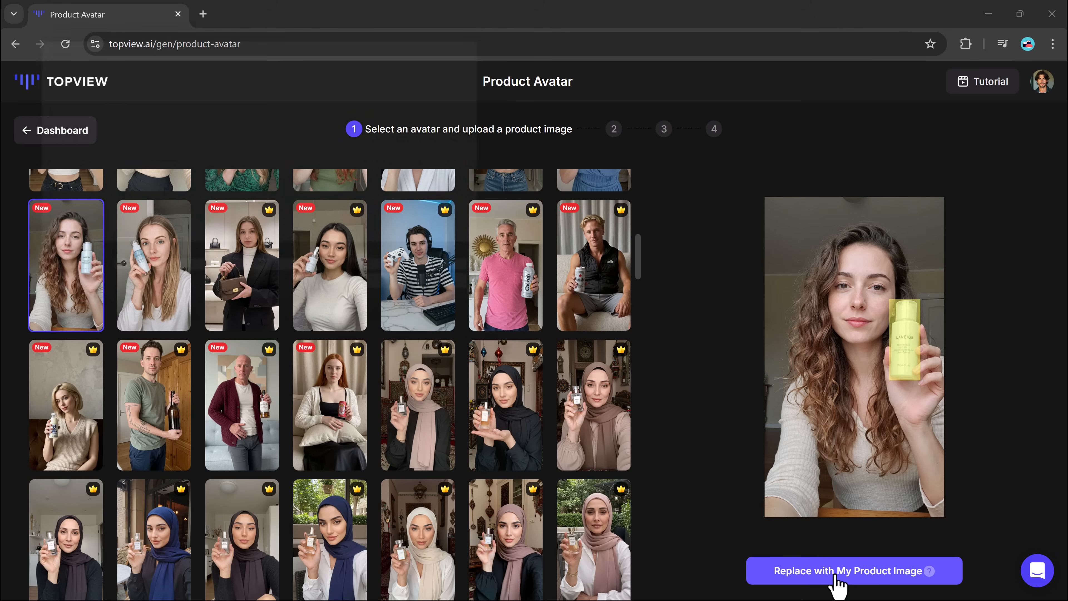
double_click(186, 136)
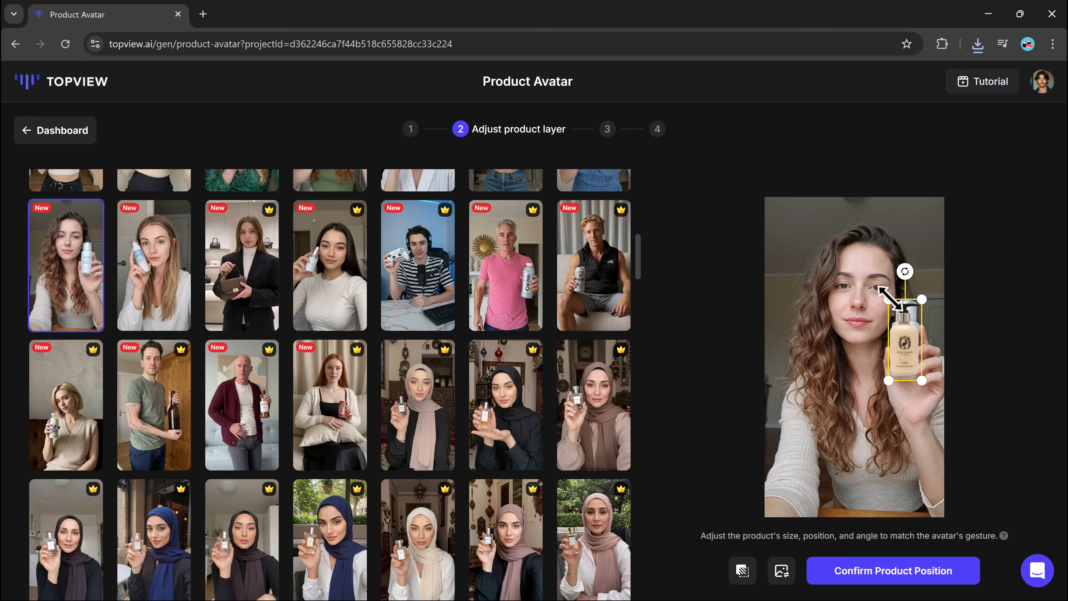
mouse_move(887, 299)
left_mouse_down()
mouse_move(874, 285)
mouse_move(893, 302)
left_mouse_up()
mouse_move(912, 345)
left_mouse_down()
mouse_move(913, 330)
mouse_move(928, 383)
mouse_move(910, 353)
left_mouse_up()
left_click(887, 564)
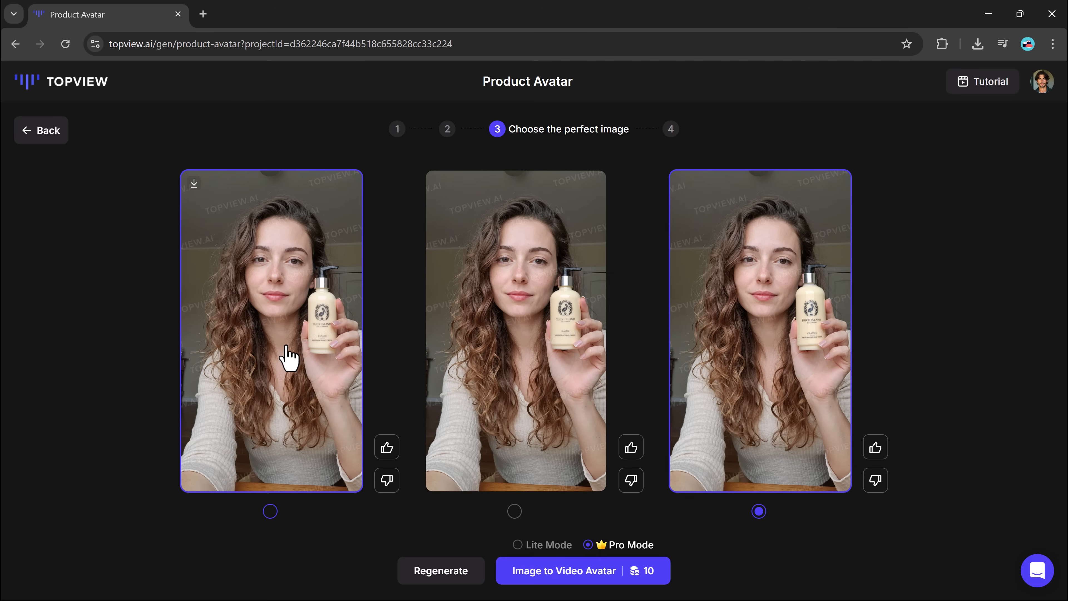
- Compare the three generated images and turn the first one into a video avatar
left_click(494, 364)
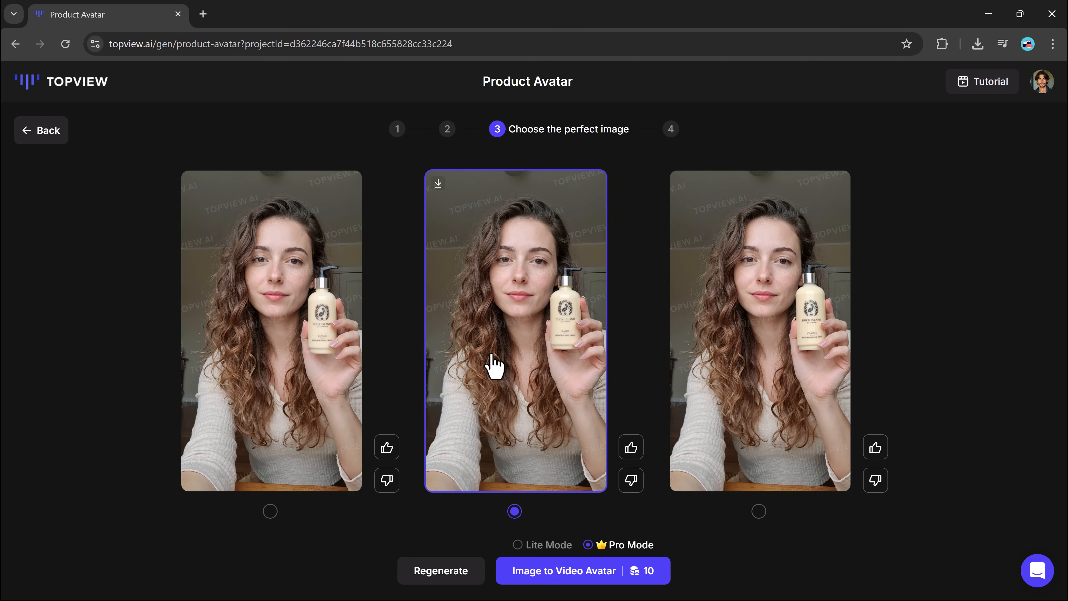
left_click(749, 354)
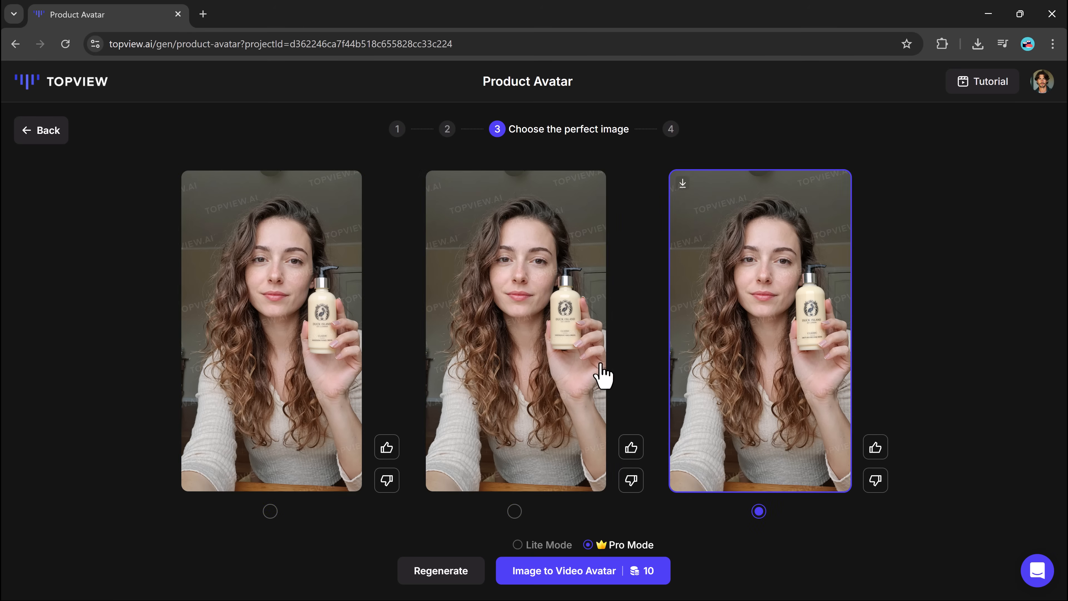
left_click(330, 358)
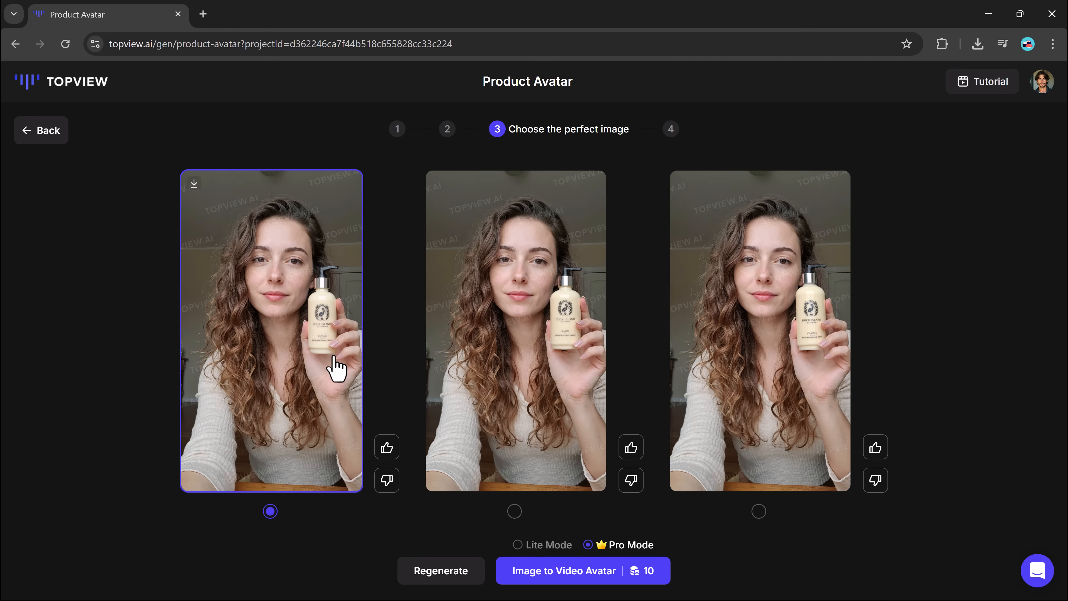
left_click(568, 576)
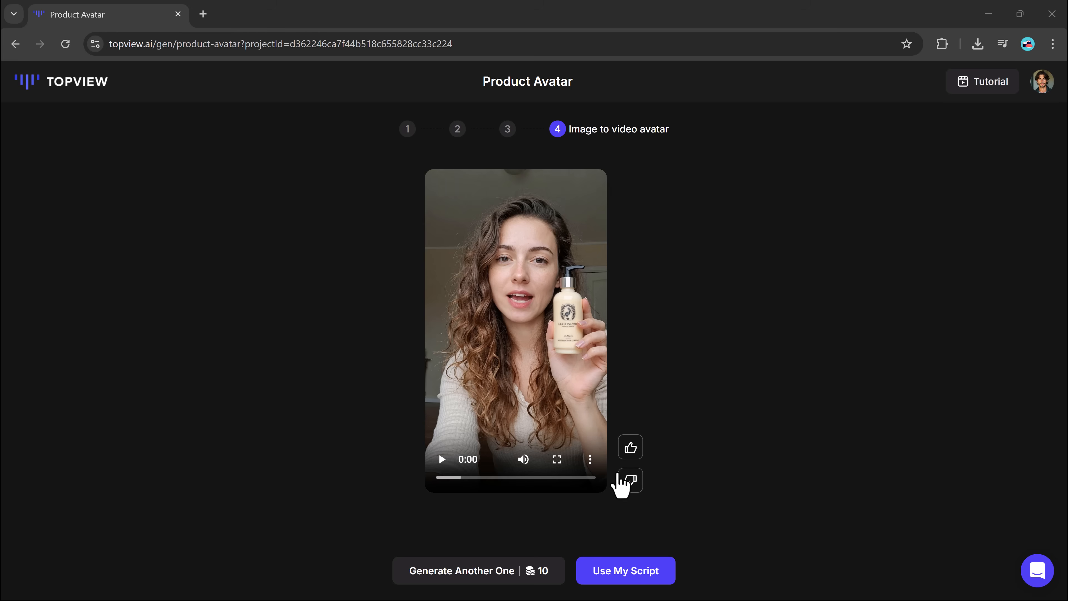
- Play the generated video avatar and download it
left_click(439, 459)
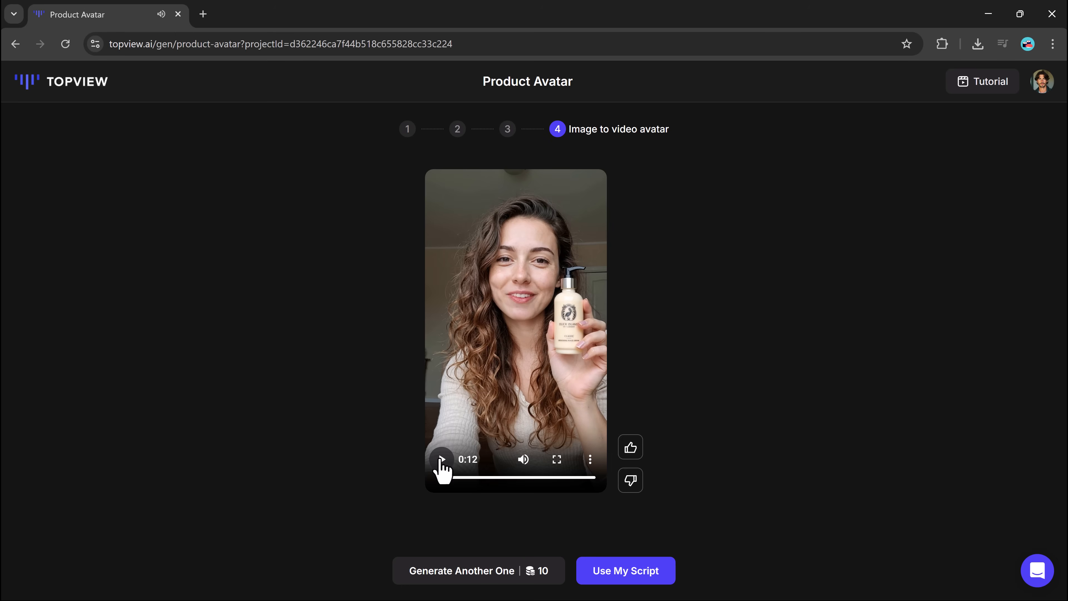
left_click(590, 459)
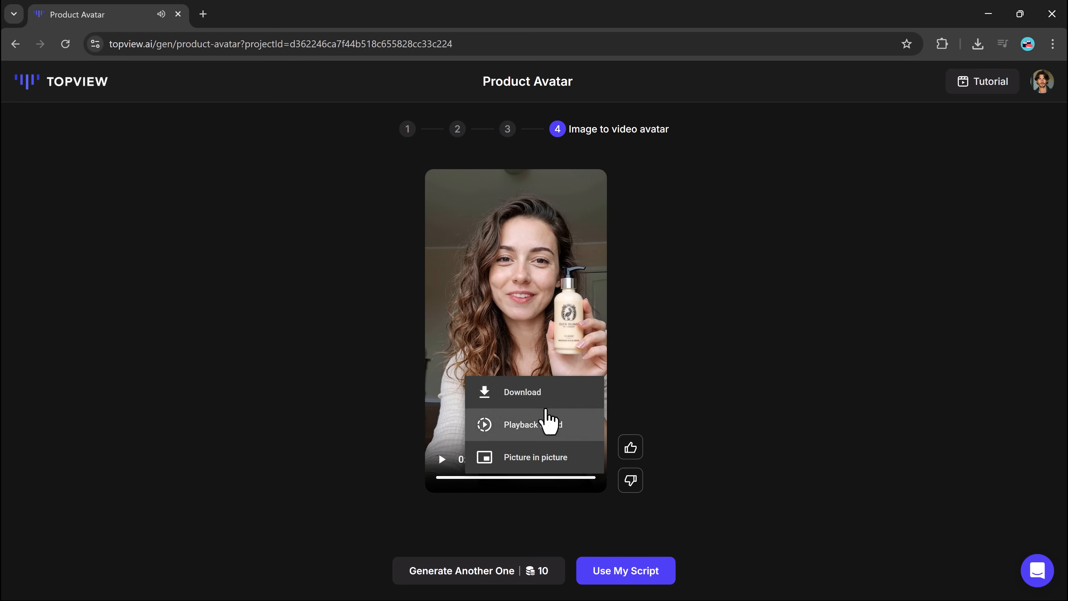
left_click(546, 397)
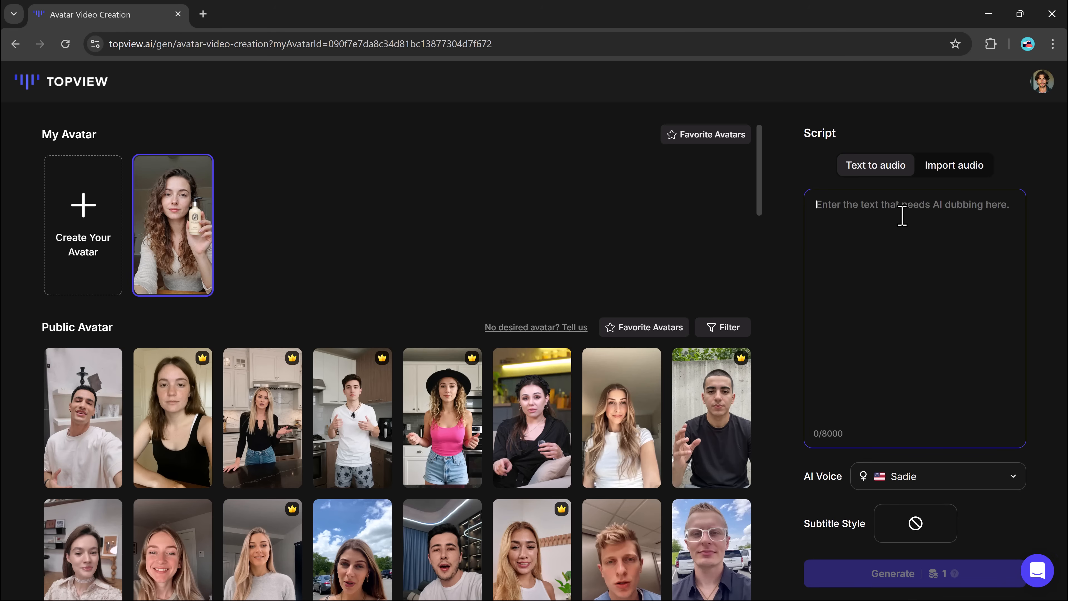
- Paste the skin cream advertising script as the dubbing text, preview several public voices and set the AI voice to Nora
left_click(974, 242)
key("ctrl+v")
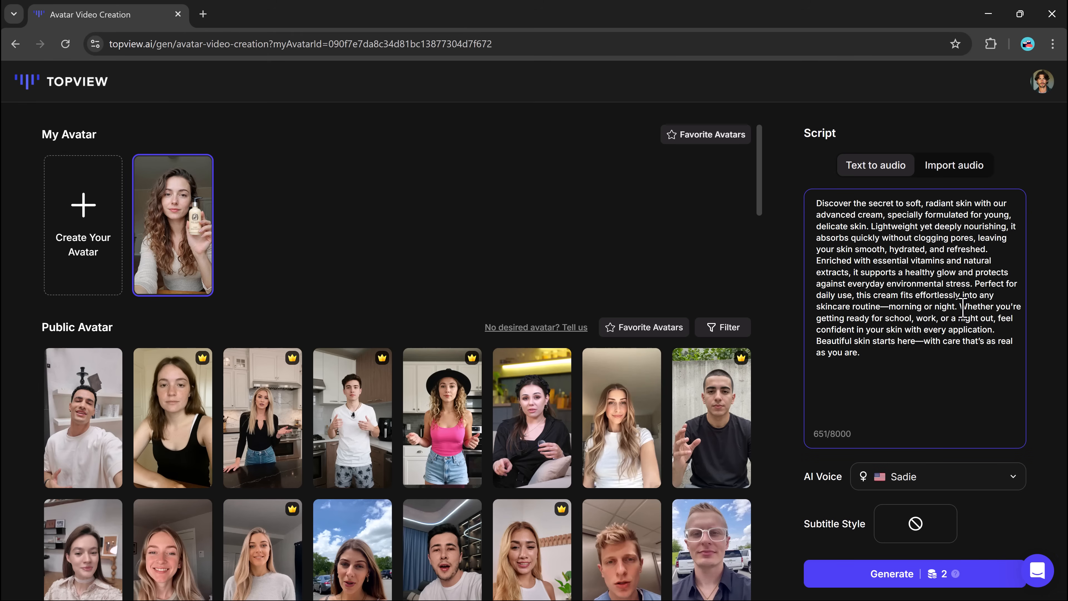
left_click(962, 483)
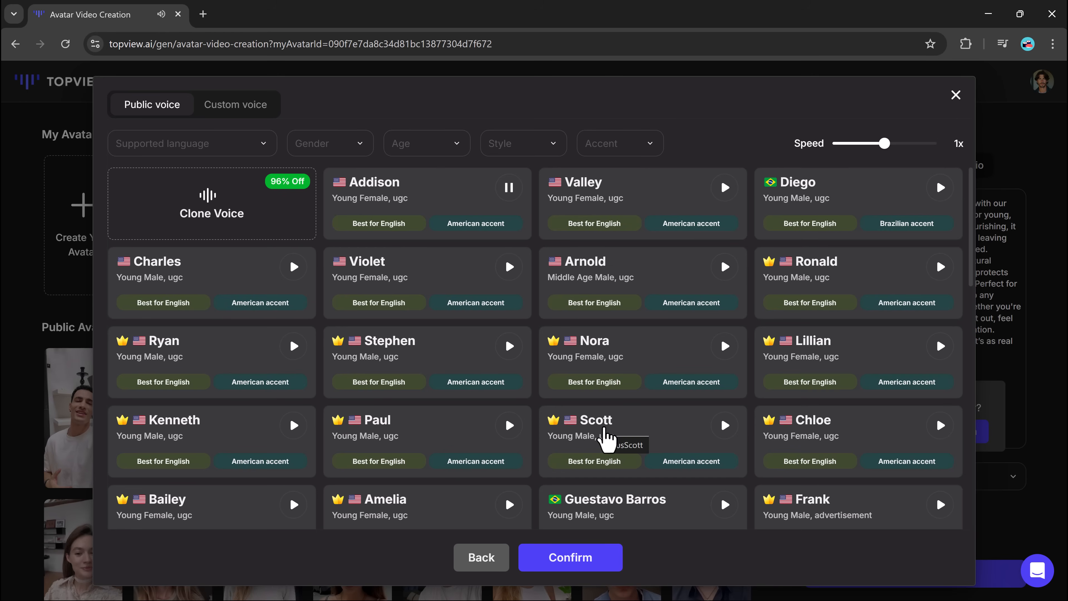
left_click(725, 346)
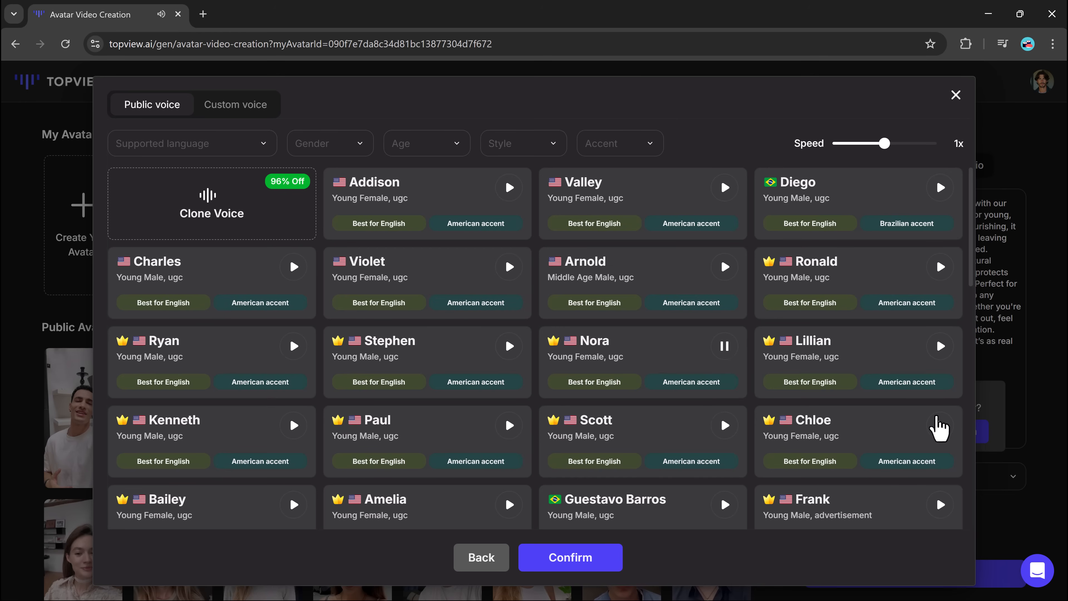
left_click(937, 417)
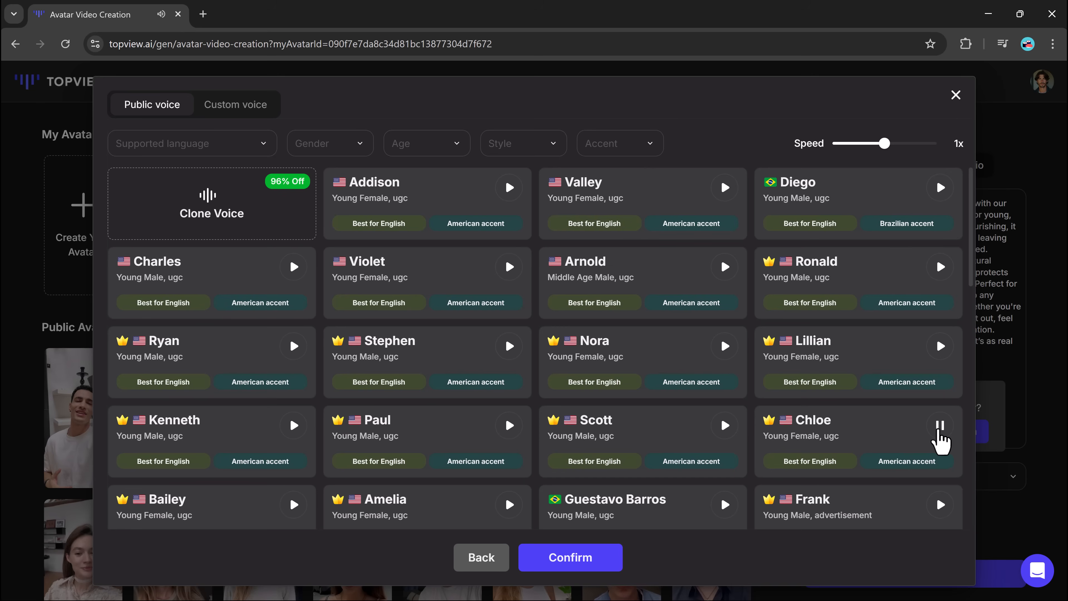
left_click(940, 425)
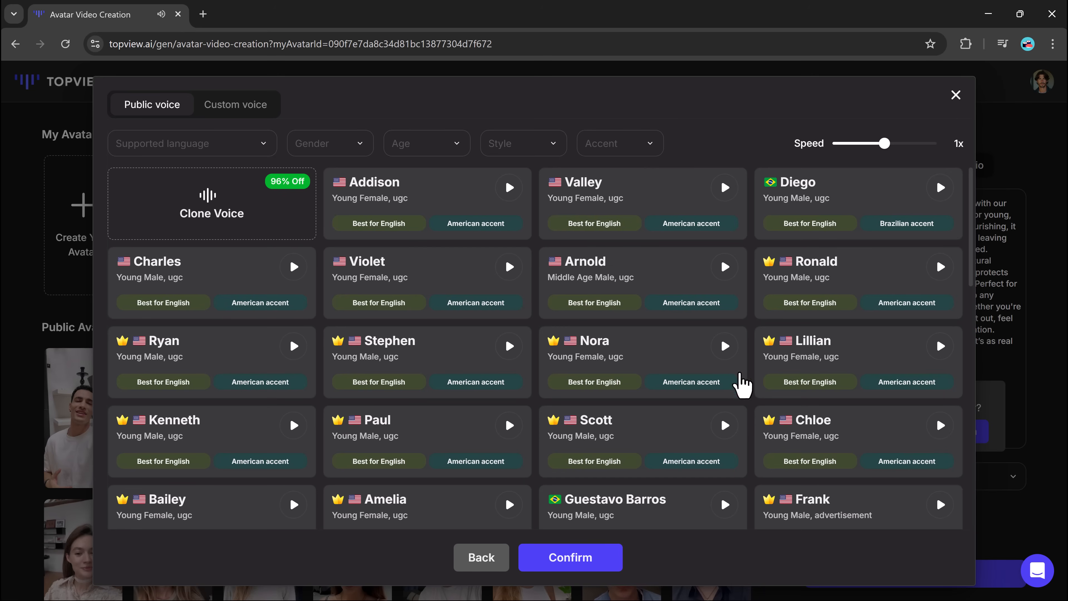
left_click(738, 381)
left_click(582, 563)
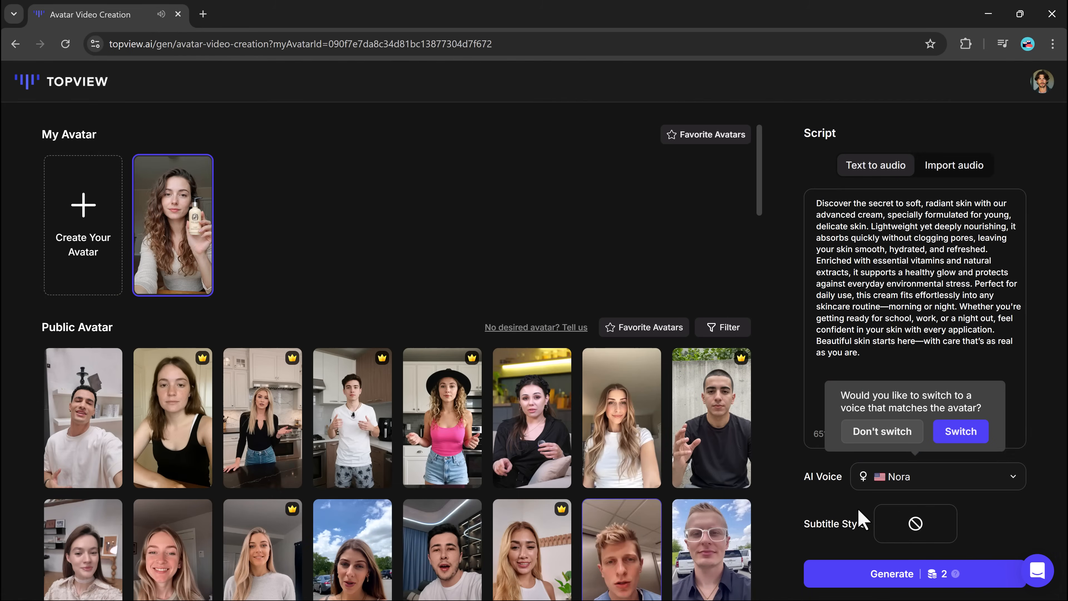
- Export the avatar video with the filename Ads and open it from the projects
left_click(907, 574)
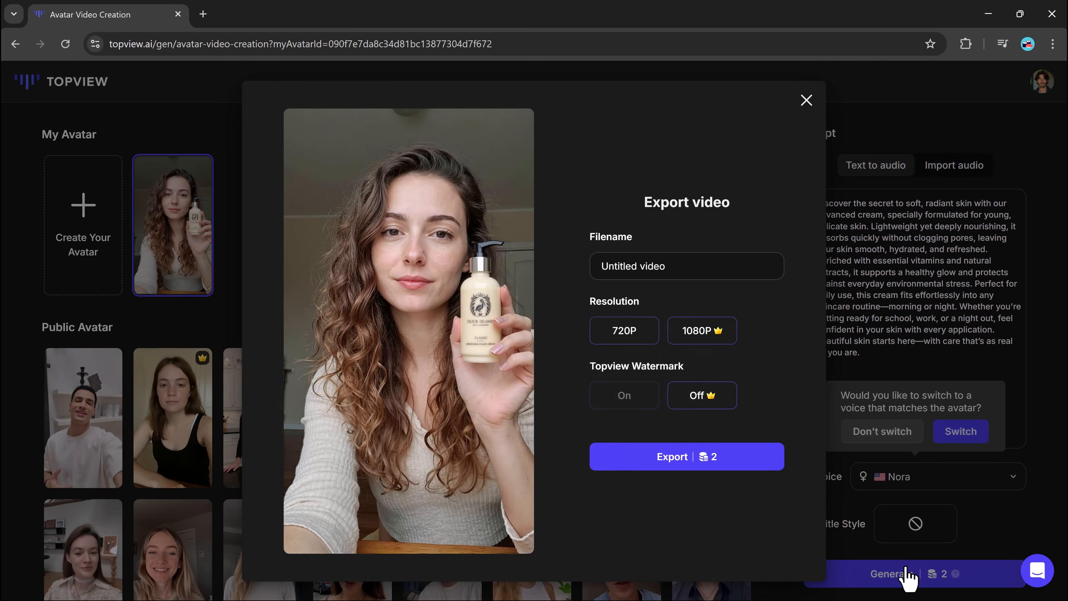
left_click(648, 265)
key("ctrl+a")
type("Ads")
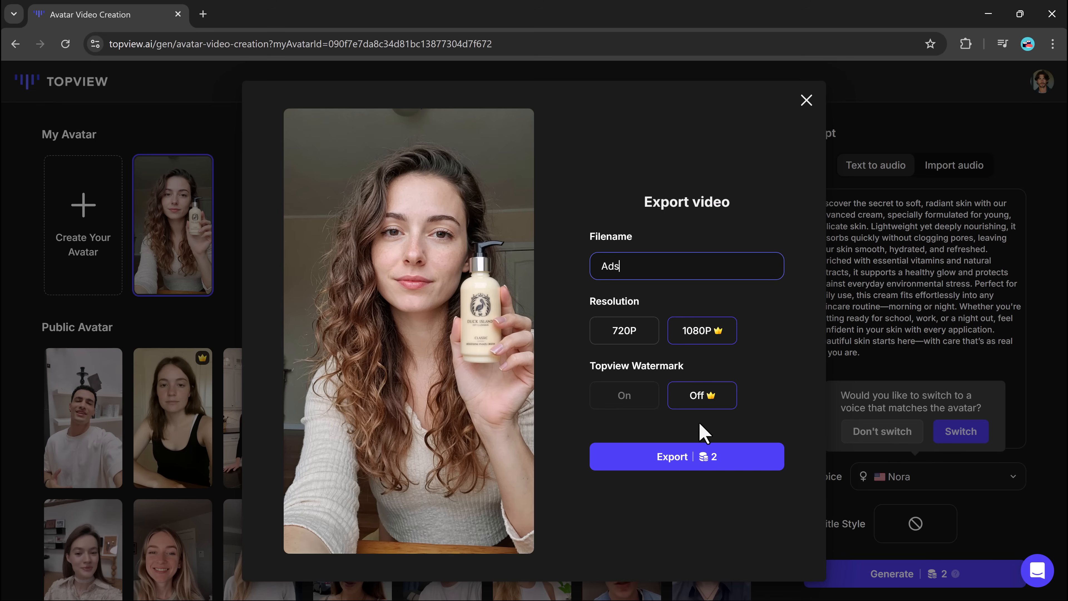
left_click(682, 459)
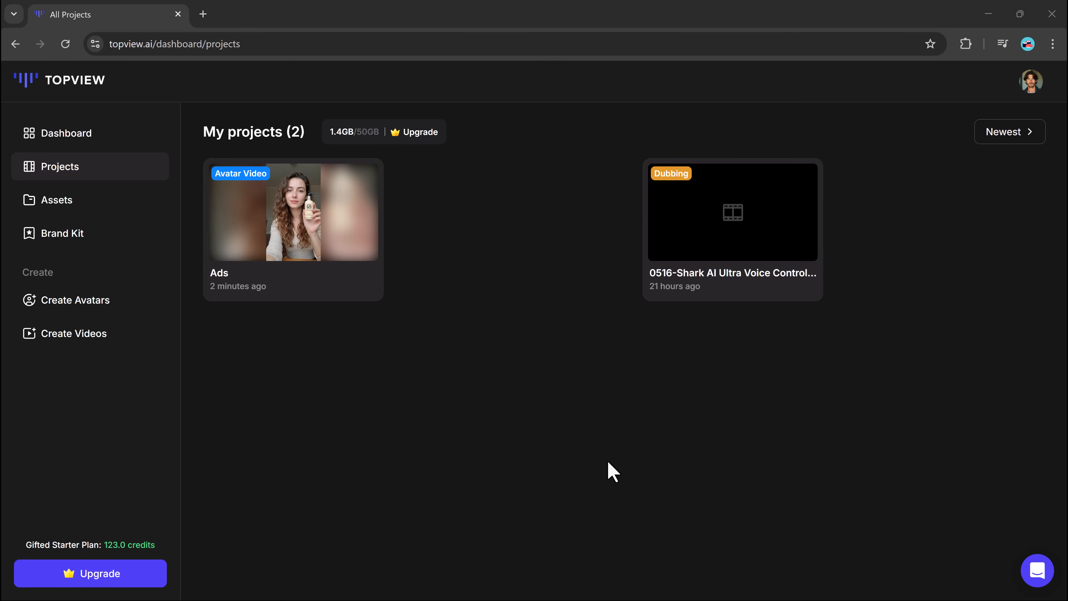
left_click(309, 223)
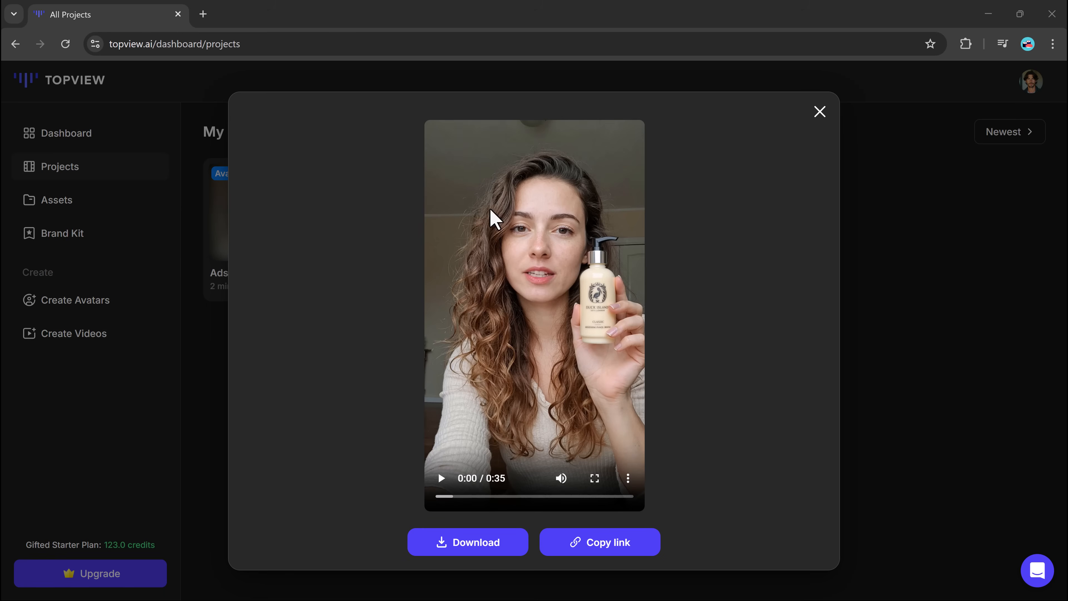
- Play the exported avatar ad video in the project preview
left_click(442, 479)
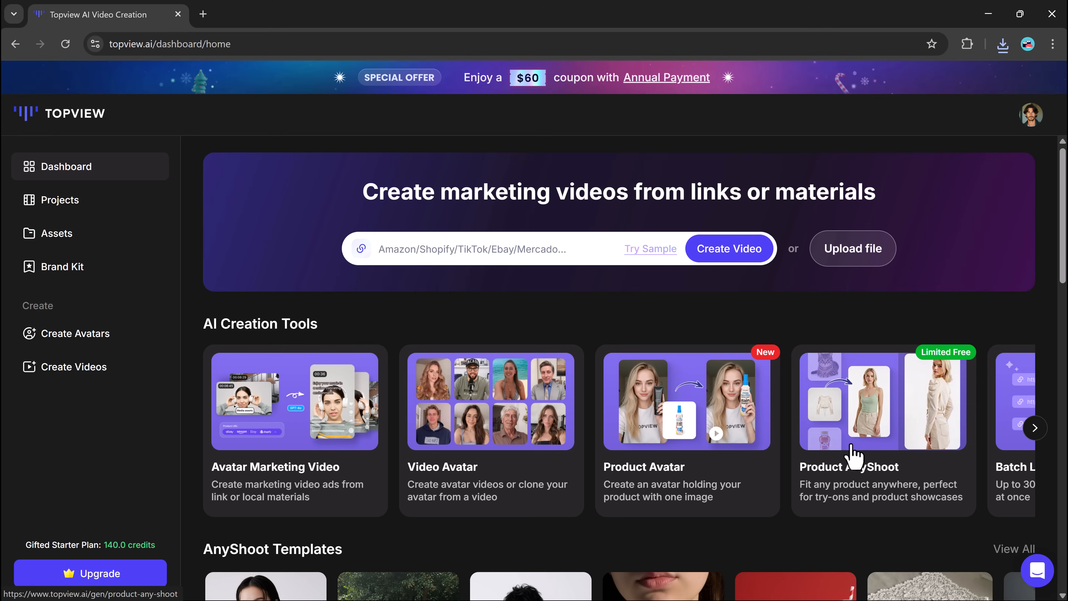
- Open Product AnyShoot, dismiss its tutorial and upload Bottle.png as the product image
left_click(852, 452)
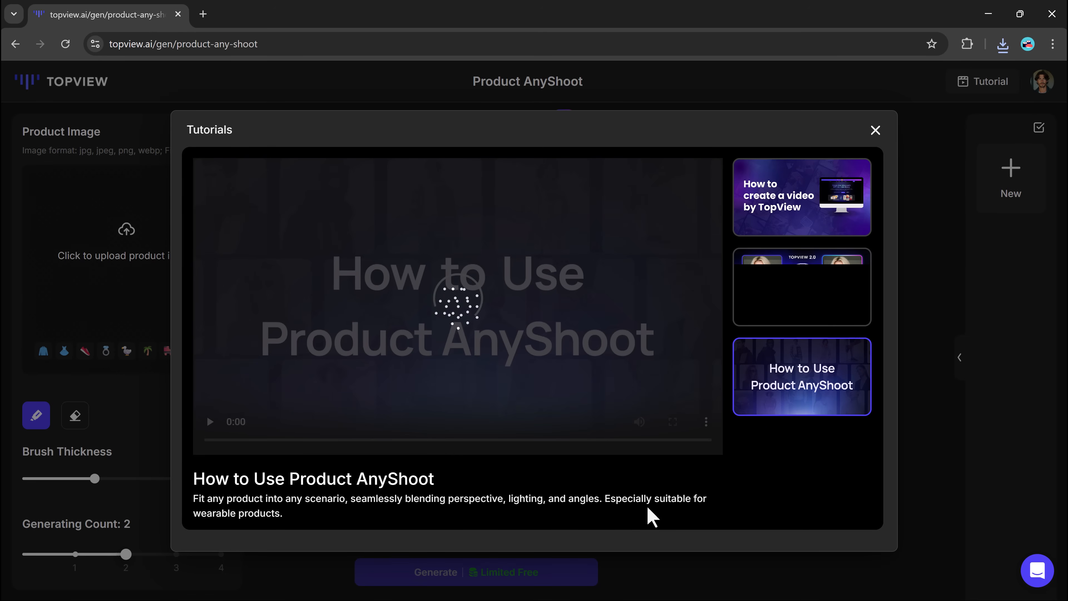
left_click(875, 130)
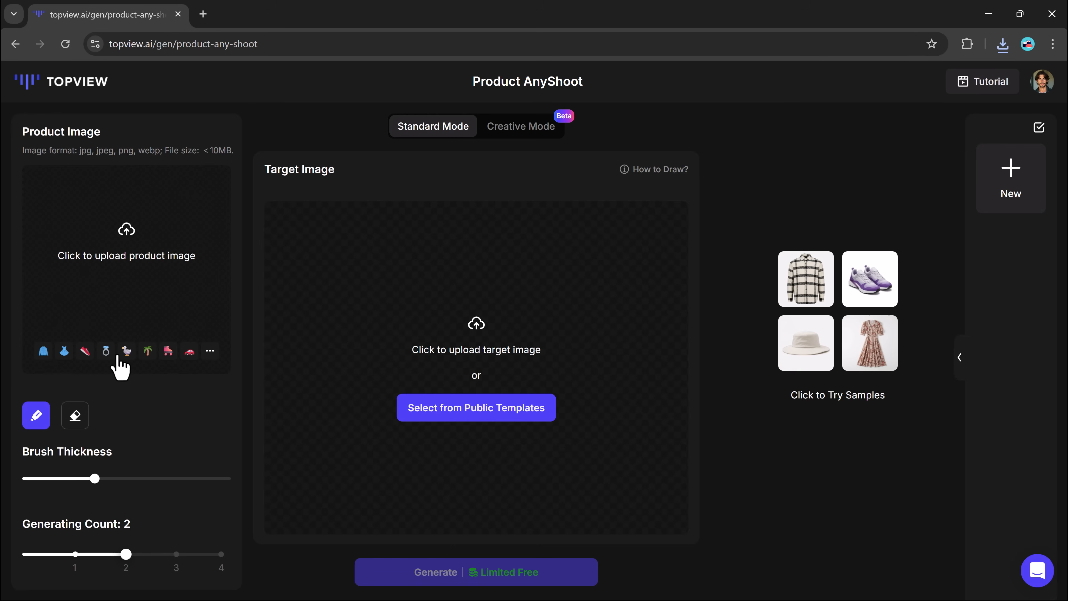
left_click(129, 358)
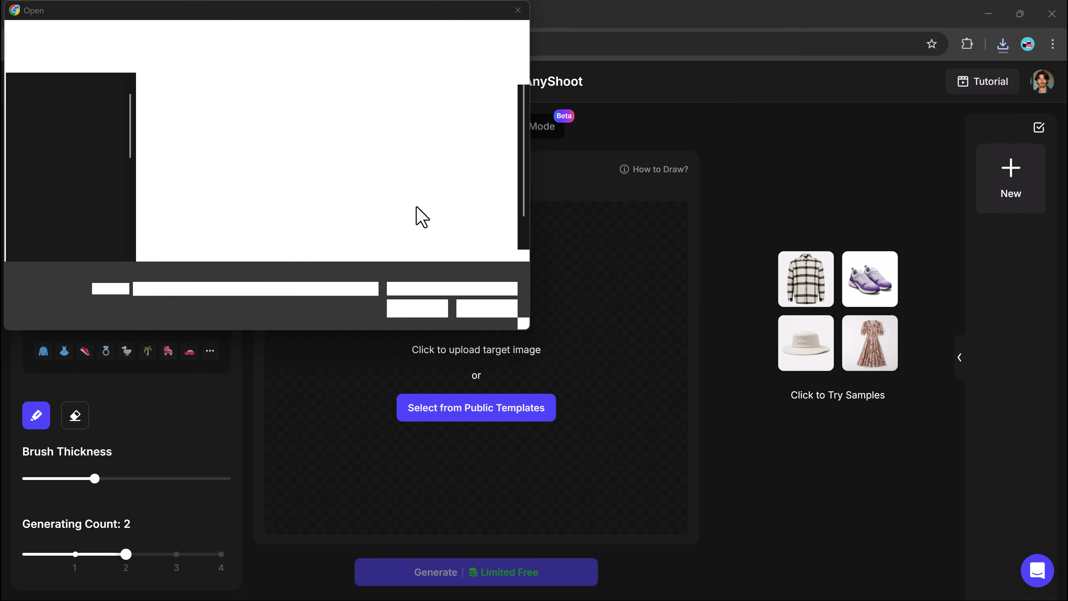
double_click(191, 128)
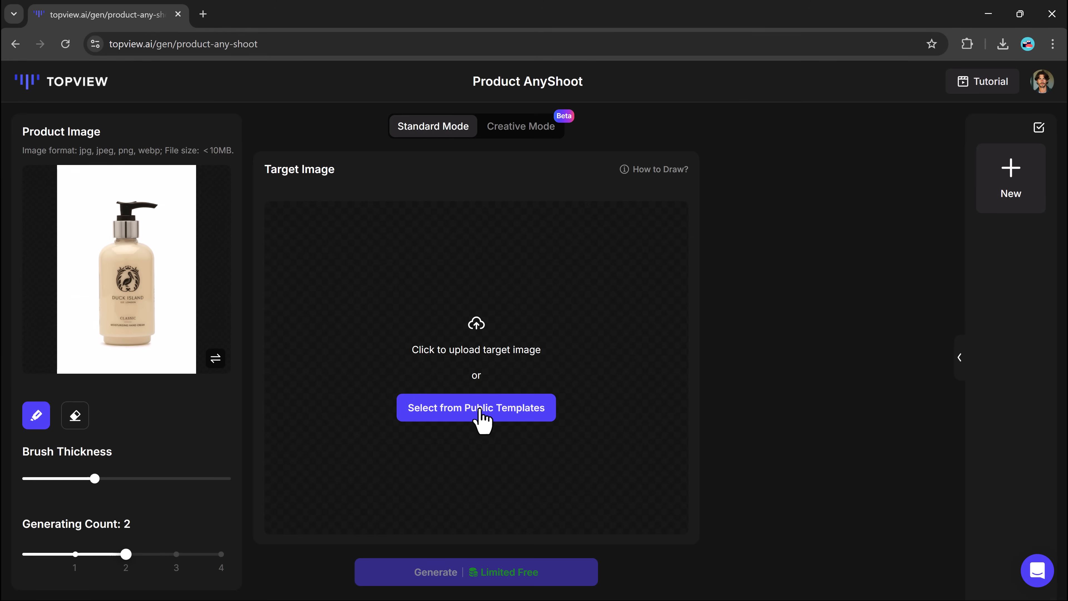
- Check the public templates and upload pexels-heyho-6297079.jpg as the target image
left_click(481, 418)
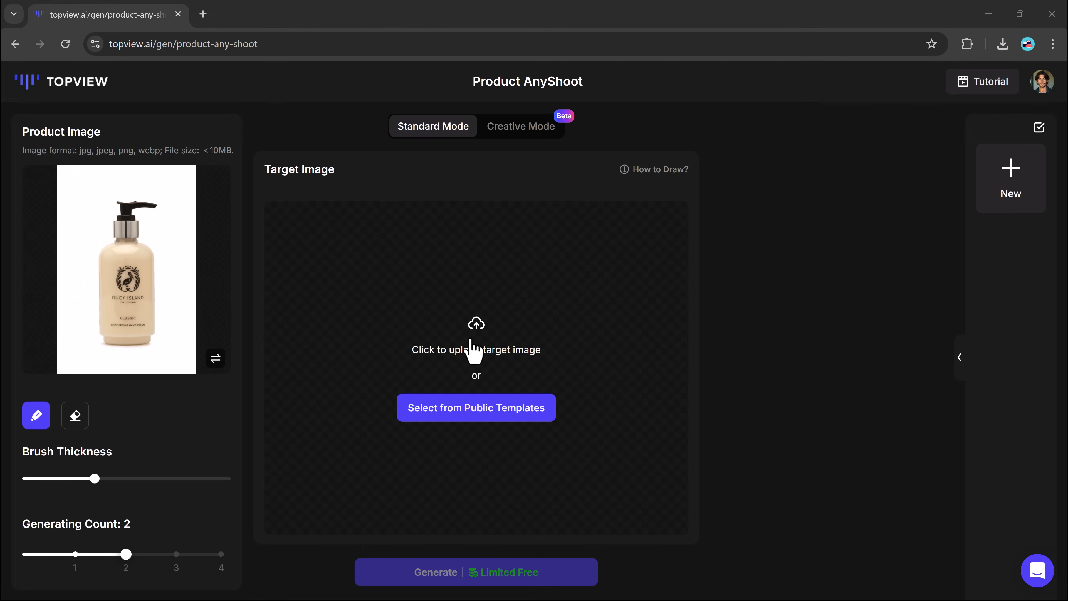
left_click(472, 343)
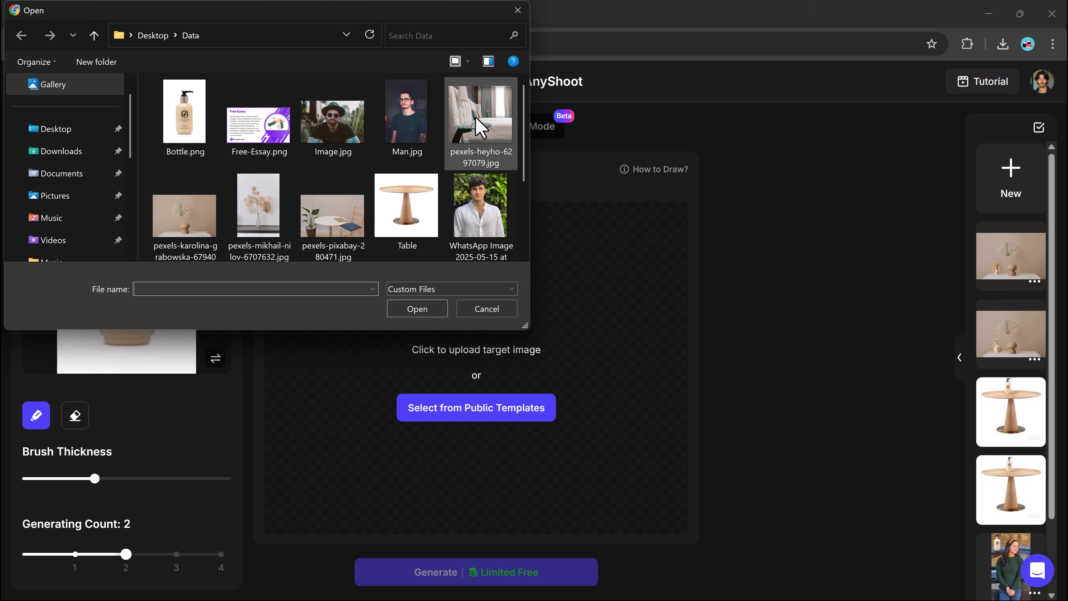
double_click(479, 126)
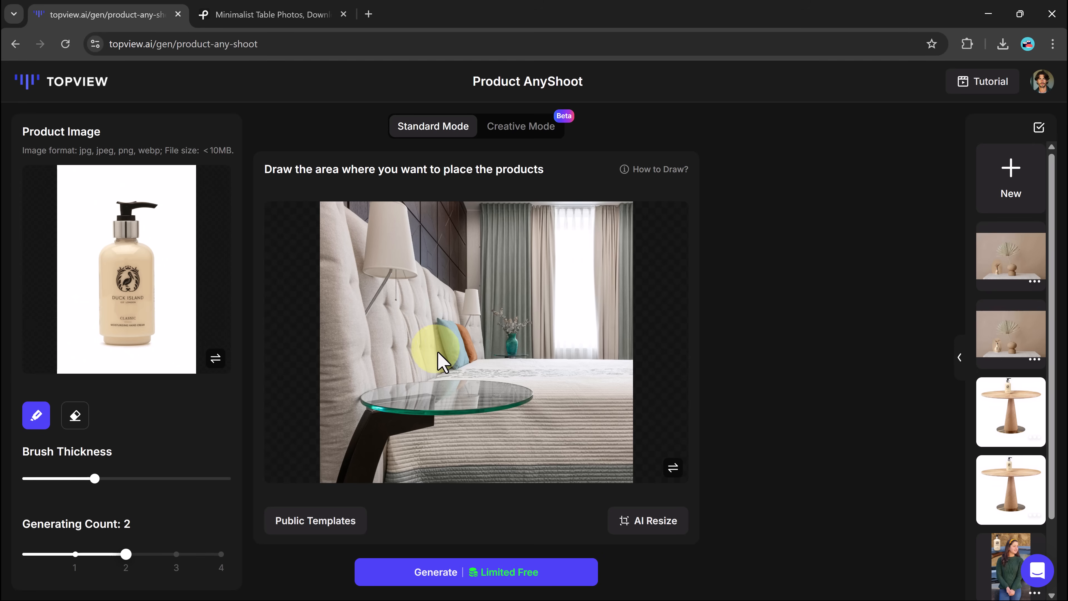
- Brush a bottle-sized placement area over the glass side table in the target image and generate the product shots
mouse_move(443, 376)
left_mouse_down()
mouse_move(458, 448)
mouse_move(447, 357)
left_mouse_up()
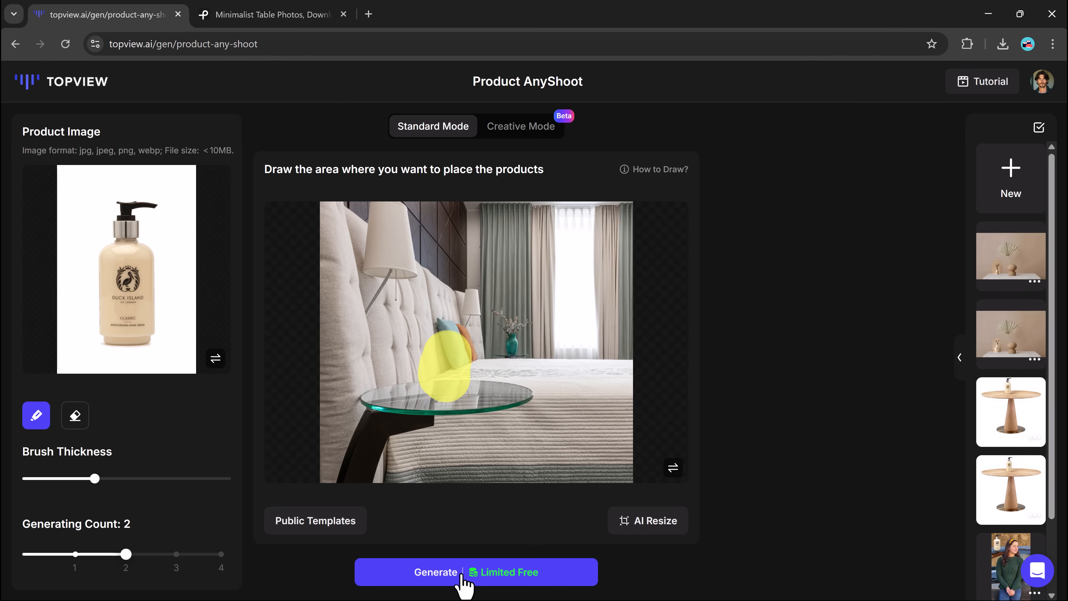
left_click(464, 582)
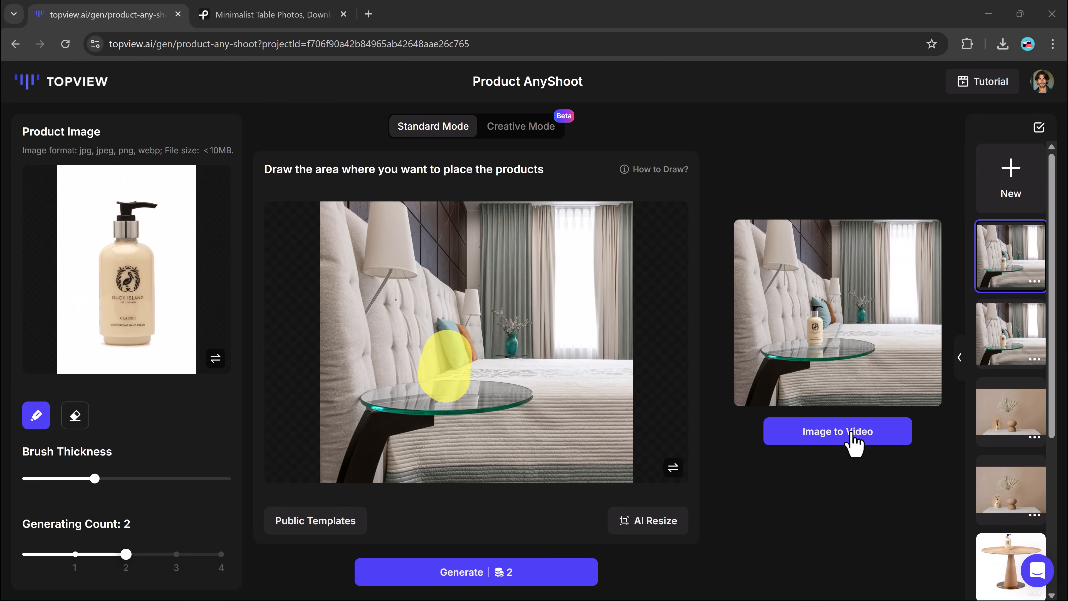
- Send the generated bedroom image to Image to Video and enter a prompt for a slow close-up zoom and 360° glide around the bottle
left_click(854, 442)
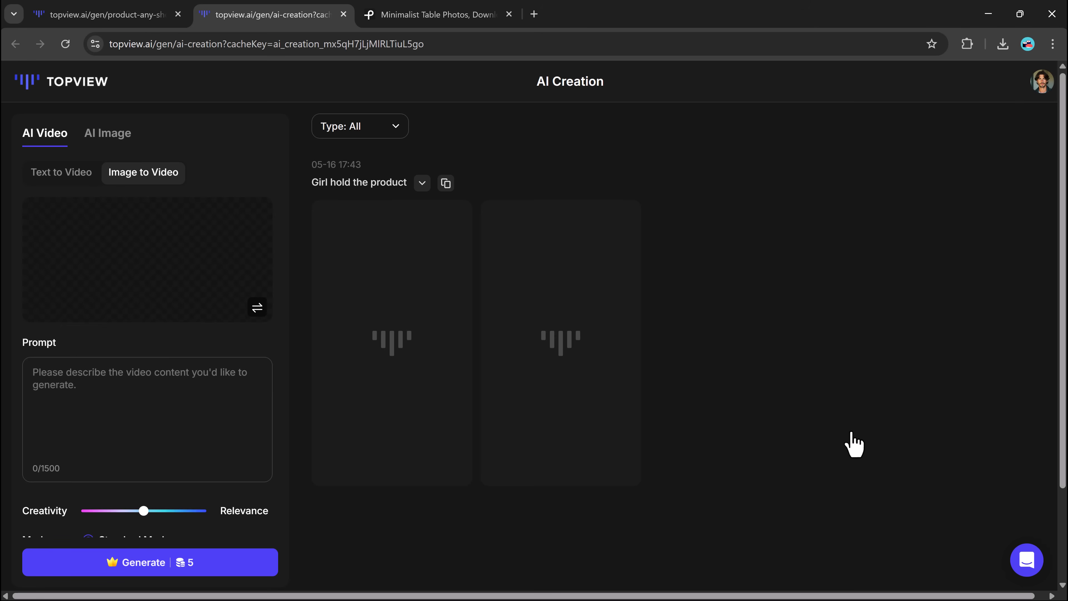
left_click(151, 379)
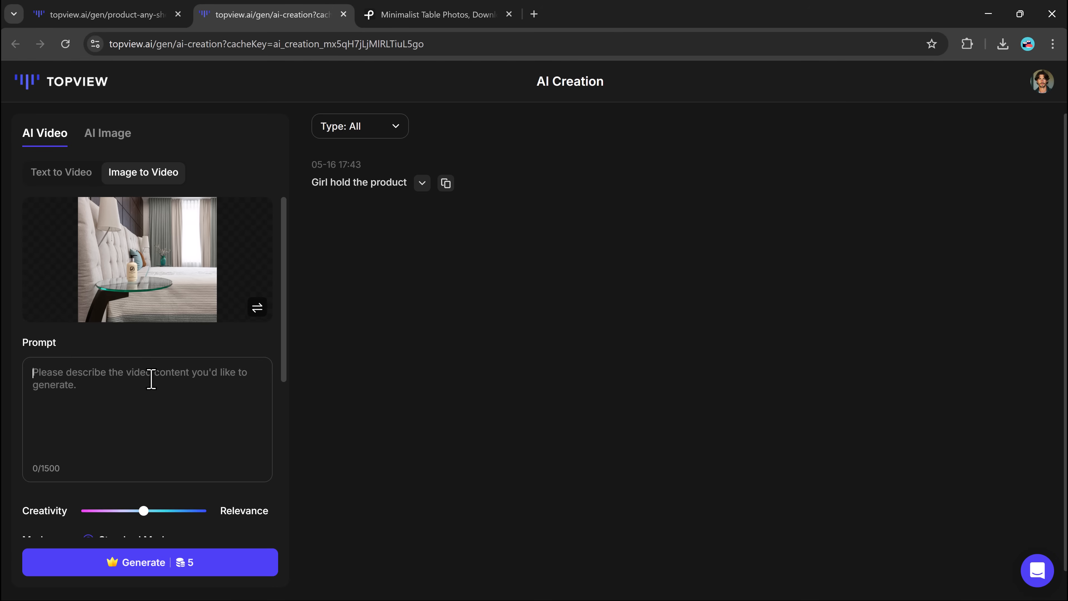
type("The camera zooms in slowly for a close-up, capturing the smooth texture and elegant label. The shot glides smoothly around the bottle in a 360° motion, highlighting its design and luxurious feel.")
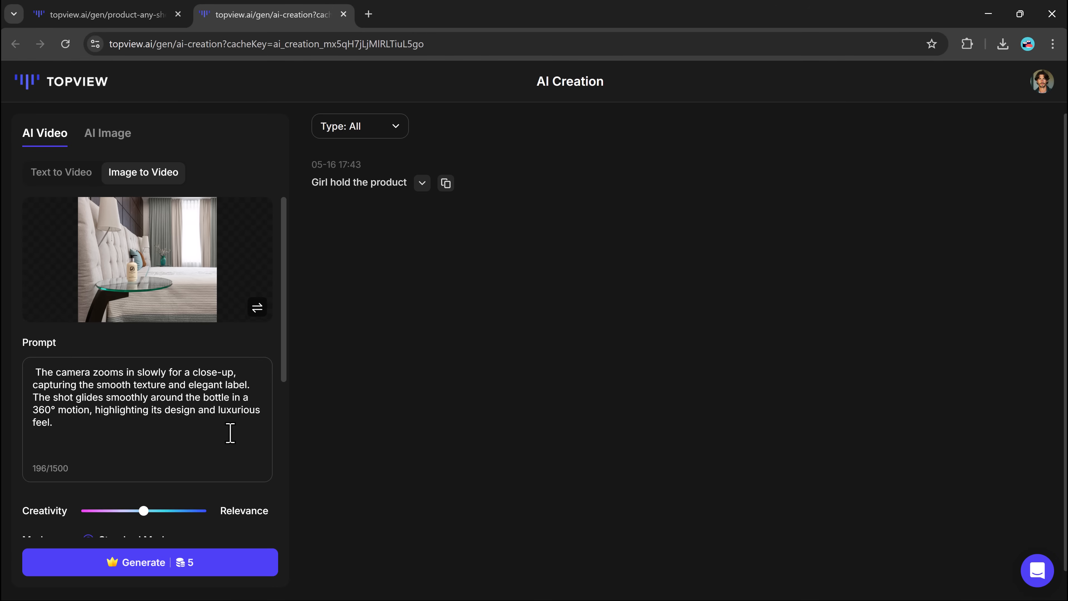
- Set the video to Professional Mode with a generating count of 2 and generate it
scroll(216, 419, "down", 4)
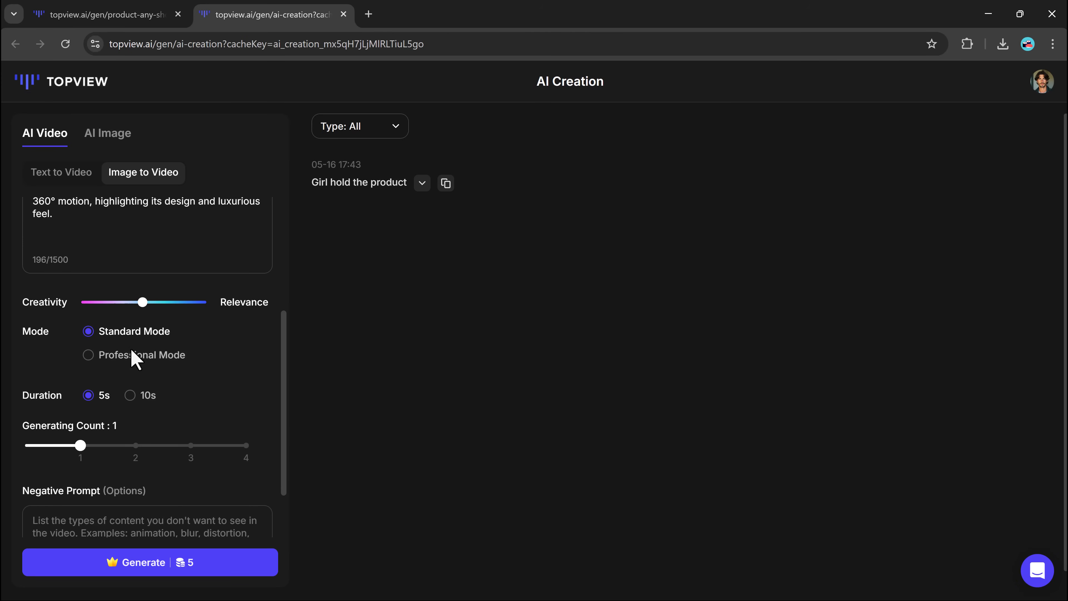
left_click(126, 357)
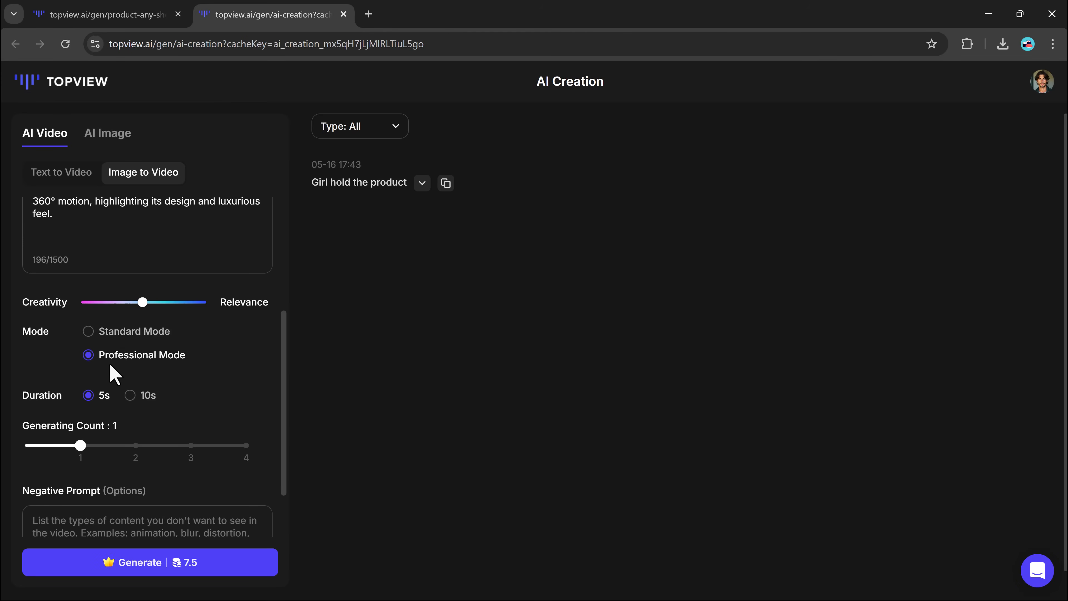
left_click_drag(80, 445, 136, 446)
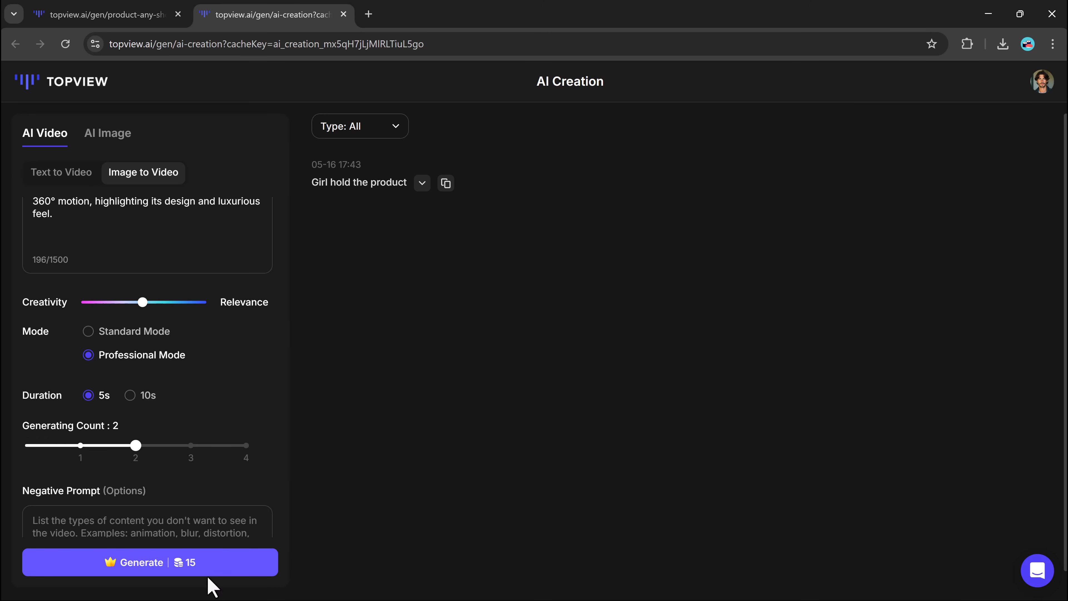
left_click(215, 568)
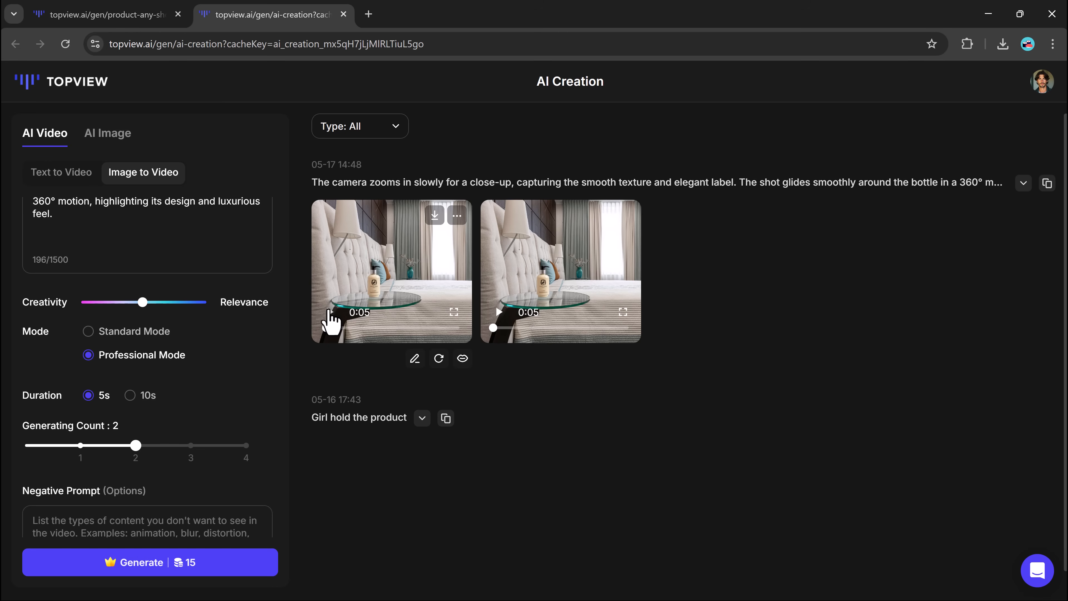
- Play the first generated bottle video, enlarge the second one, download it and close the preview
left_click(330, 313)
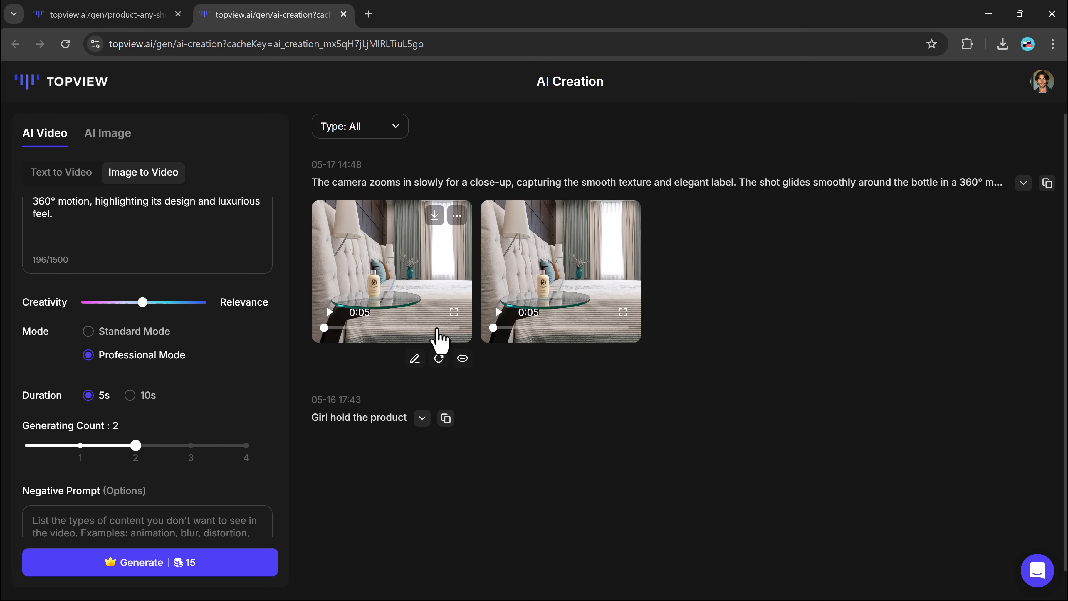
left_click(623, 312)
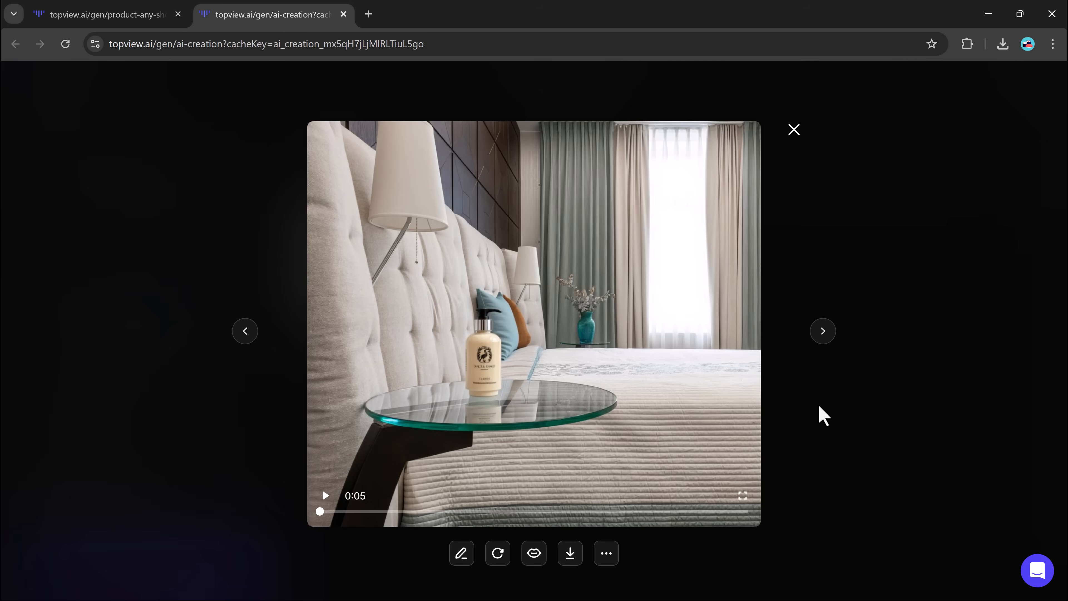
left_click(568, 561)
left_click(795, 131)
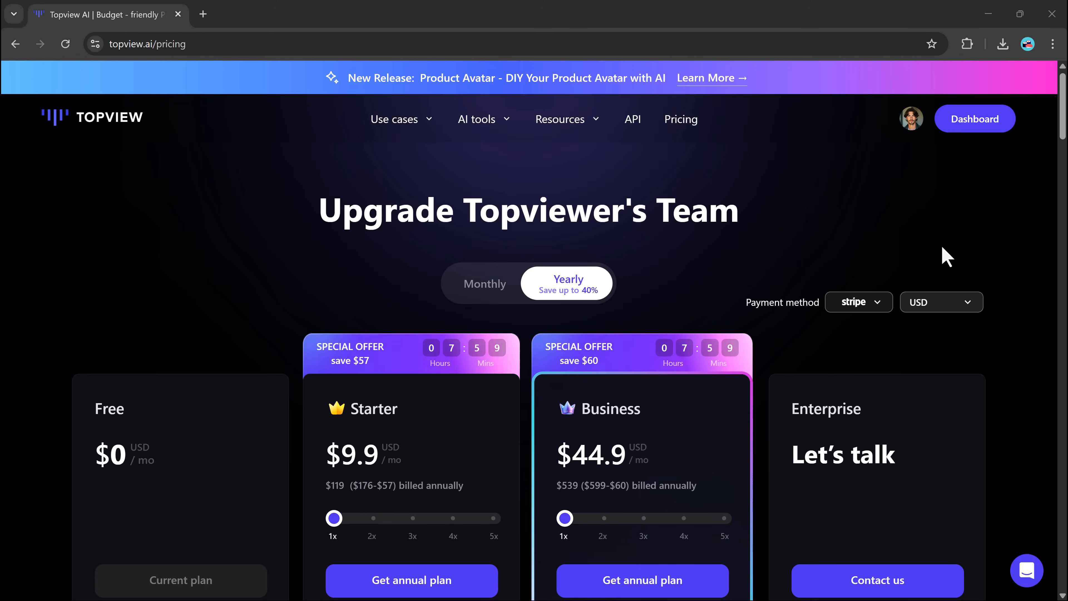
- Review the yearly pricing plans and compare the Starter plan's price and credits at 2x, 3x, 4x and 5x
scroll(940, 244, "down", 4)
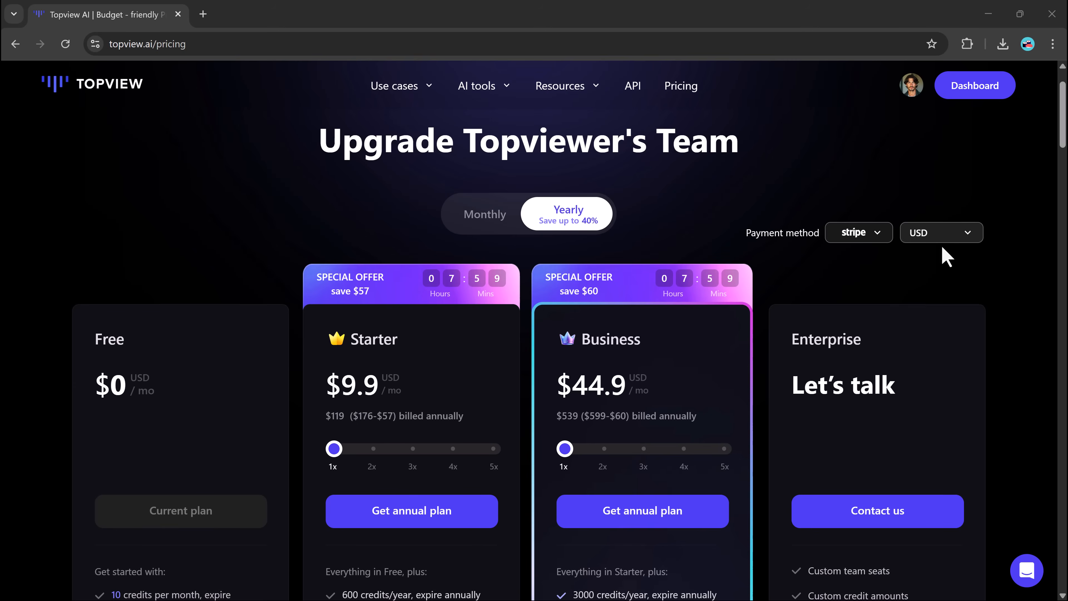
scroll(941, 245, "down", 1)
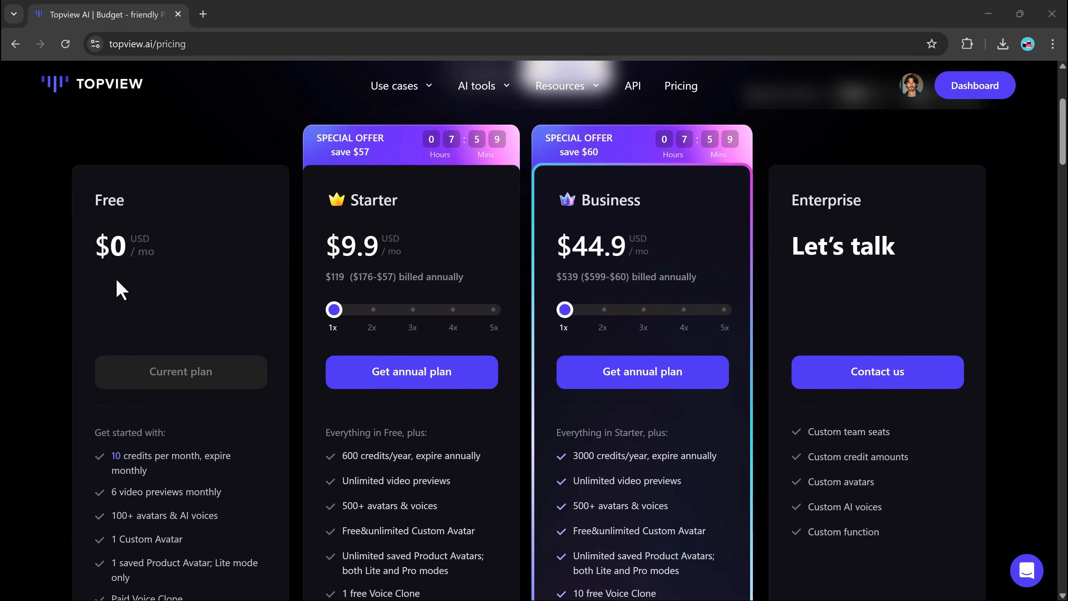
scroll(122, 290, "down", 2)
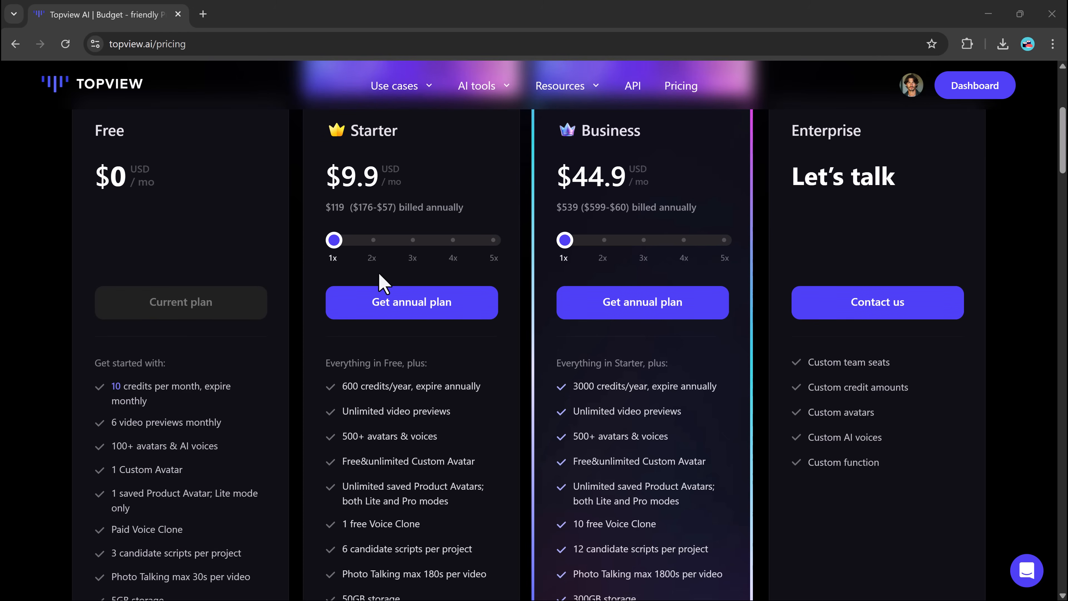
left_click(373, 241)
left_click(414, 241)
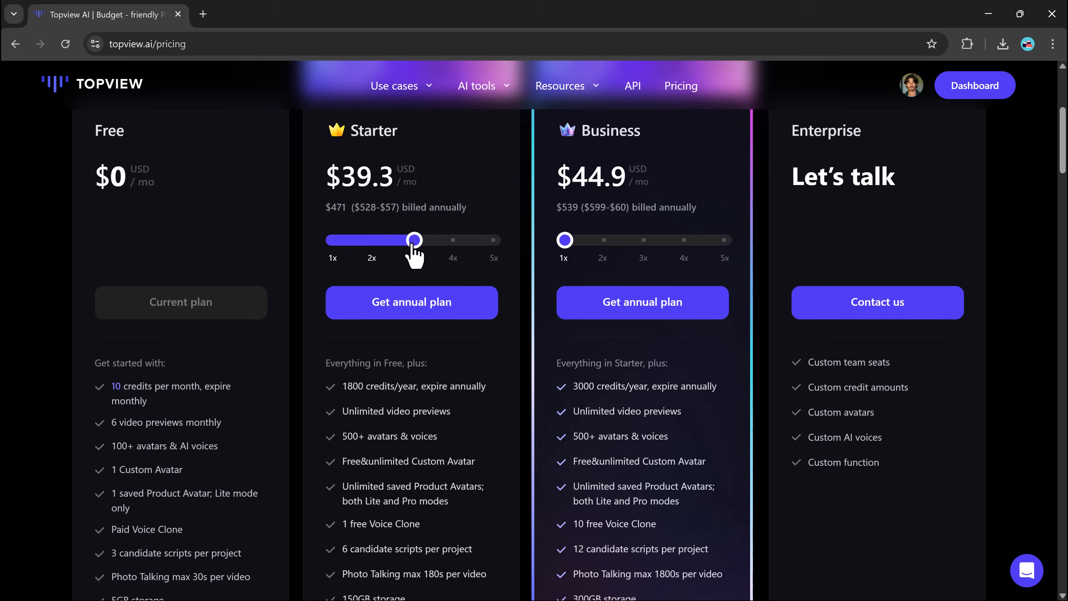
left_click(453, 241)
left_click(493, 241)
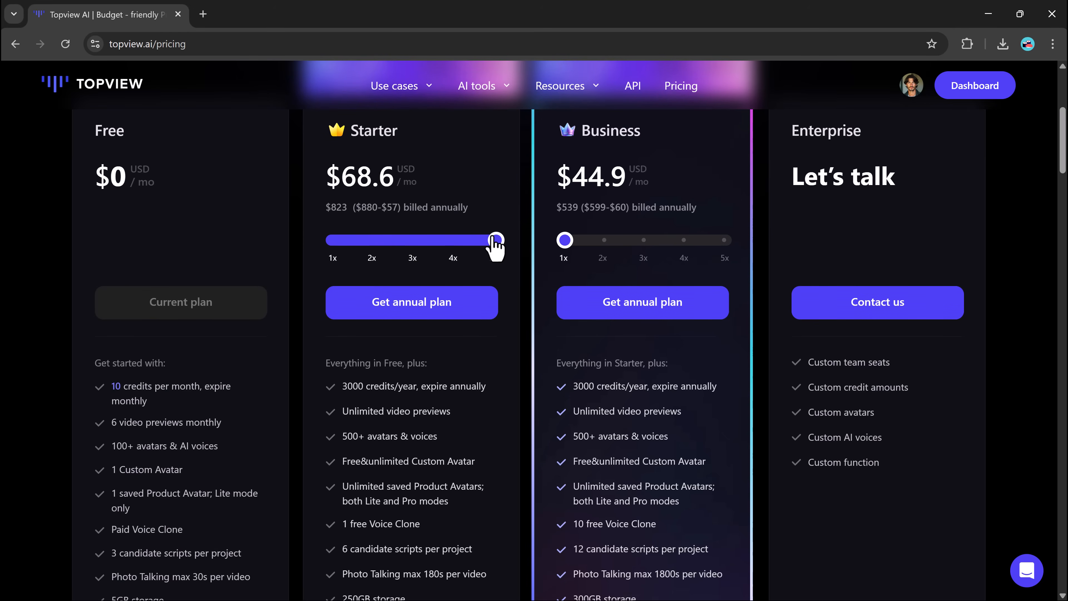
- Compare the Business plan's yearly price at 2x, 3x, 4x and 5x and read through the plan features
left_click(604, 241)
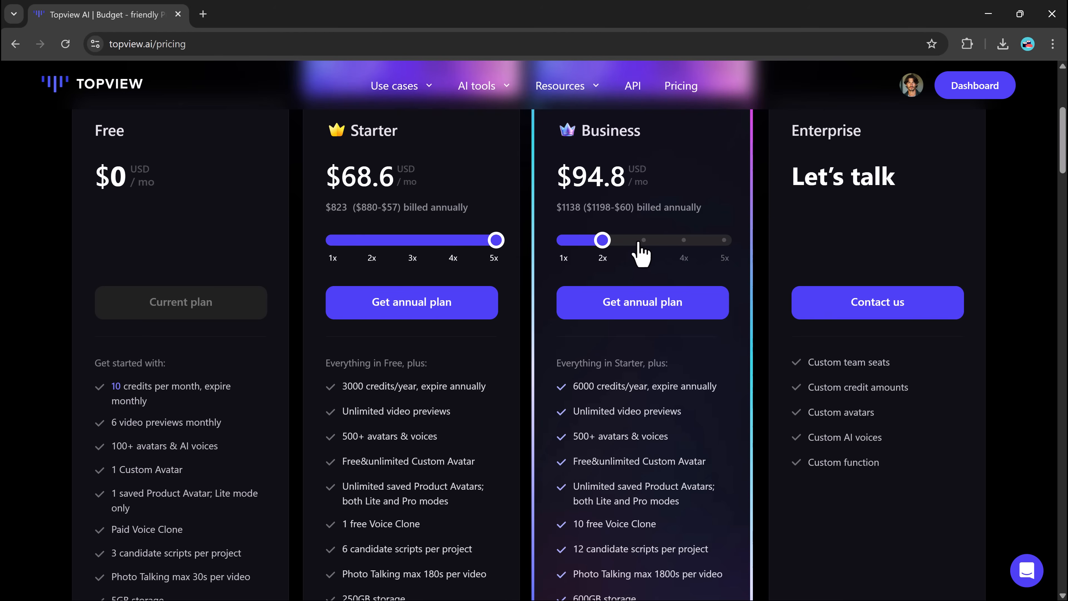
left_click(643, 240)
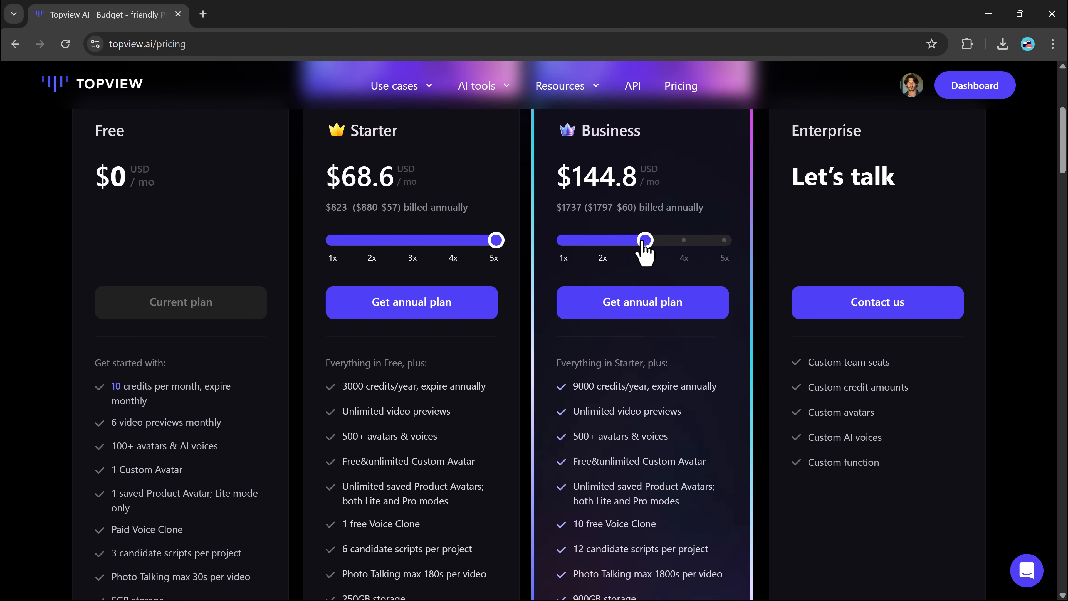
left_click(682, 240)
left_click(723, 241)
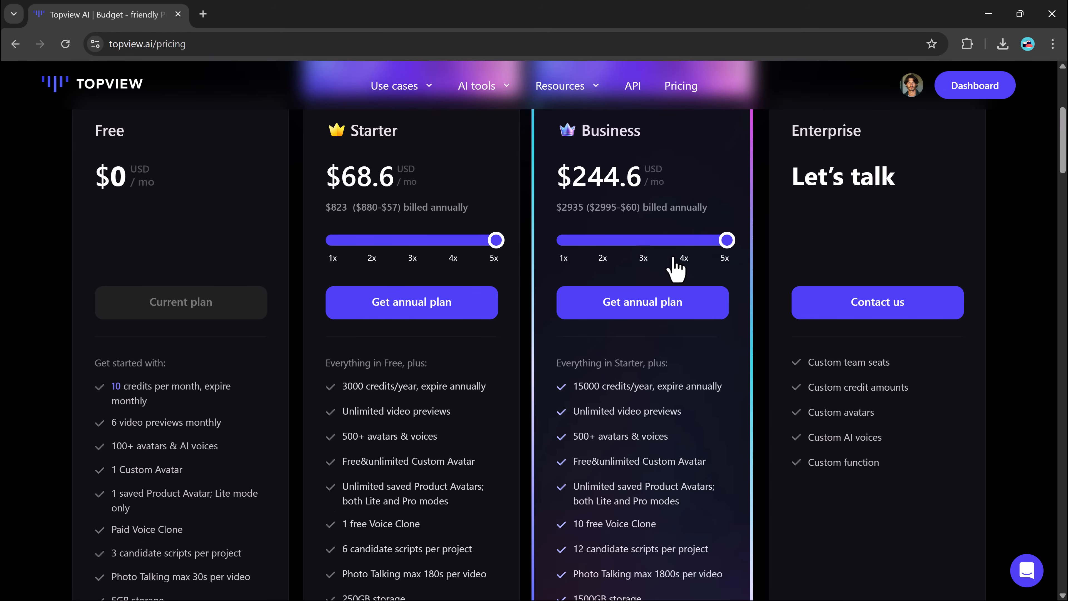
scroll(673, 263, "up", 5)
scroll(669, 258, "down", 6)
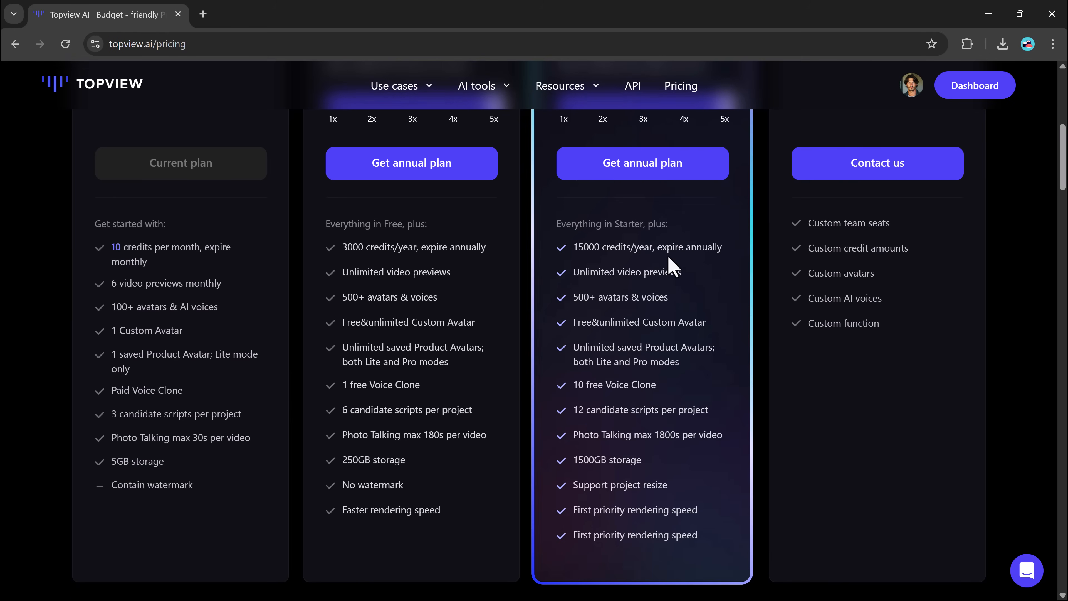
scroll(669, 258, "up", 7)
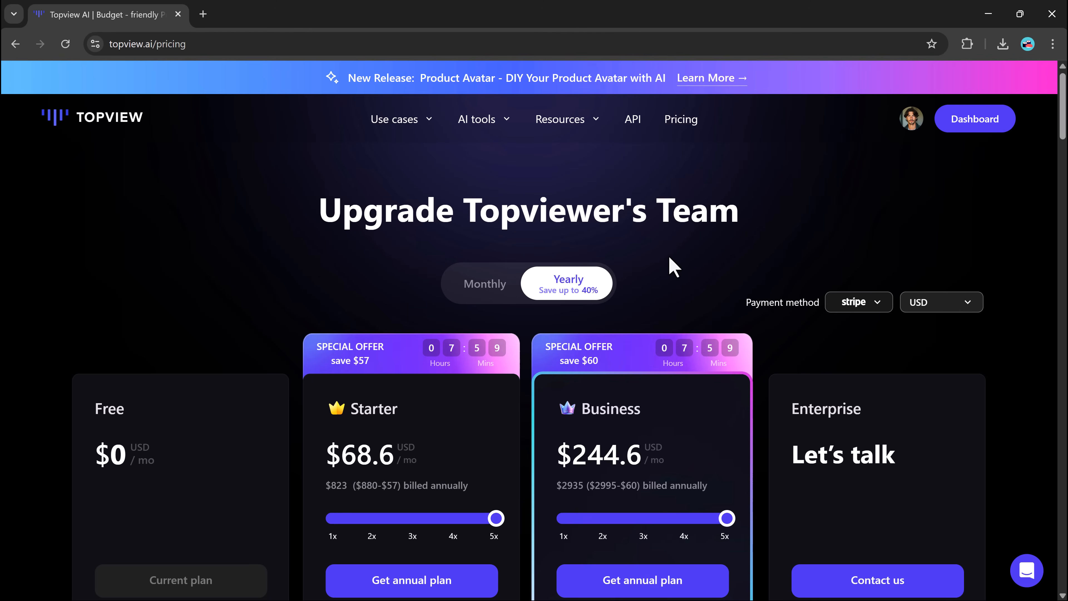
- Check the available payment methods and currencies and show the plan prices for Monthly billing
left_click(866, 303)
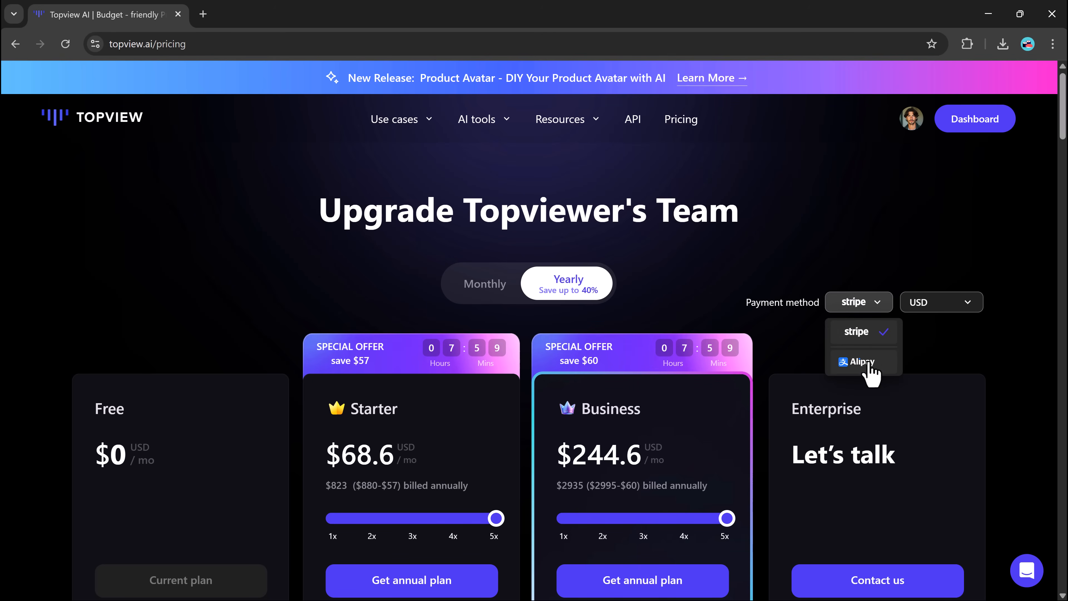
left_click(926, 306)
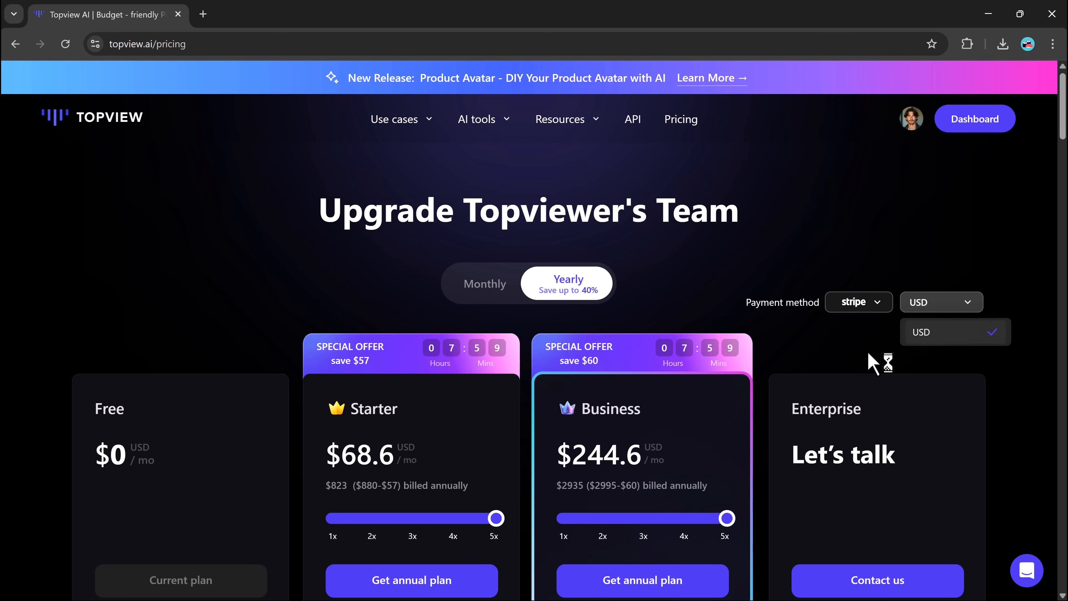
left_click(853, 359)
left_click(487, 294)
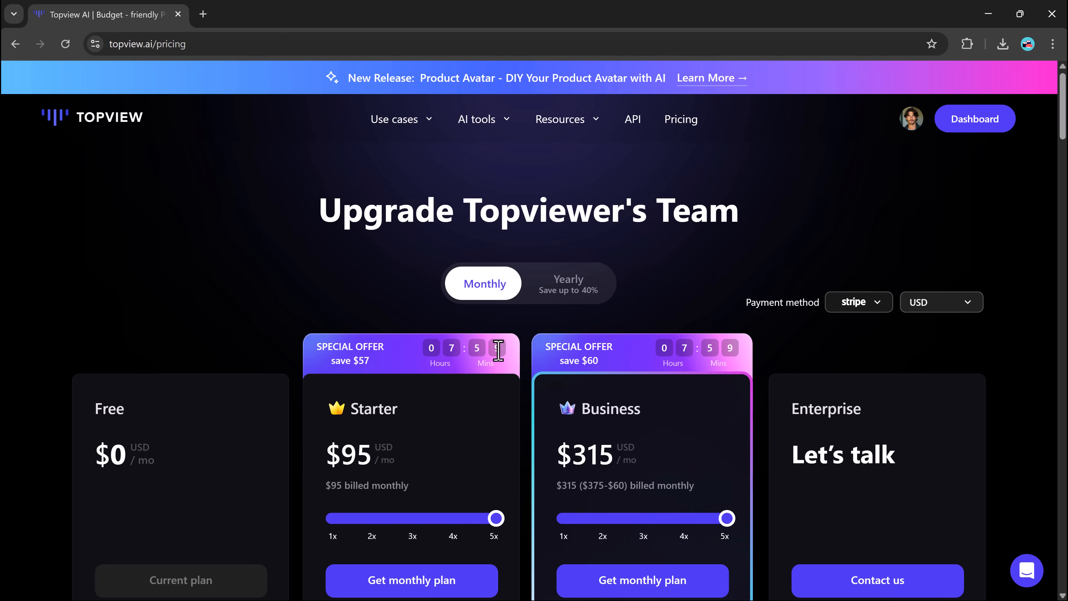
scroll(500, 358, "down", 1)
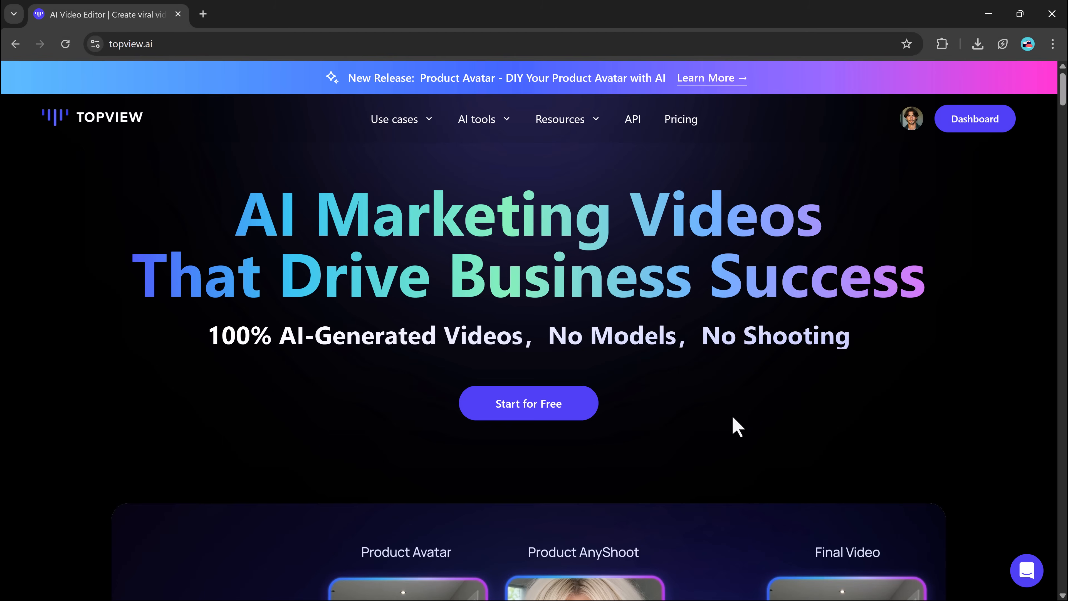
- Examine the product showcase, client brands and AI-generated asset examples on the Topview home page
scroll(759, 363, "down", 6)
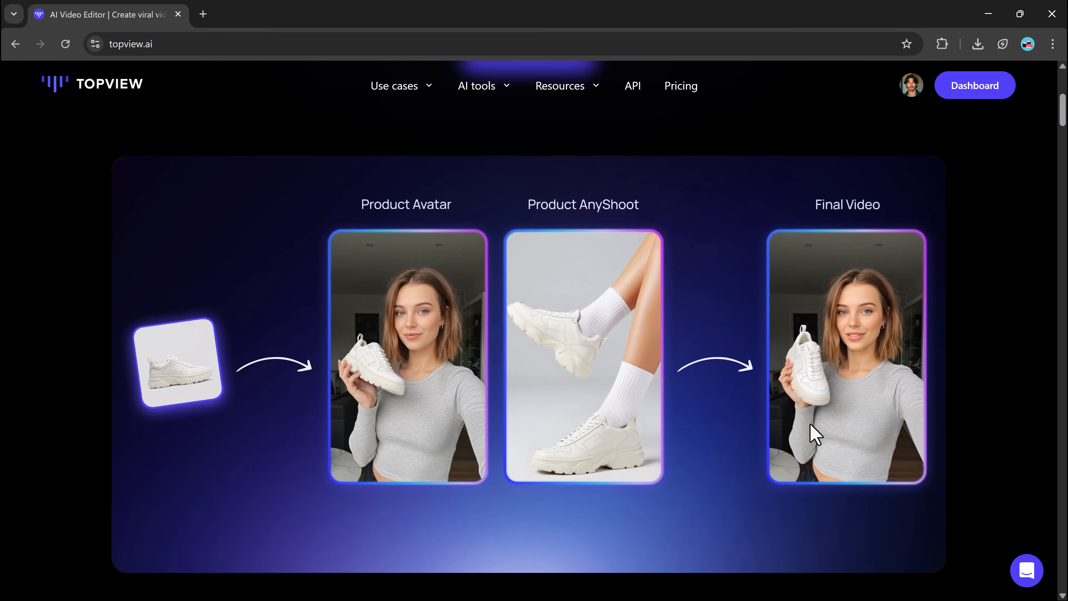
scroll(811, 424, "down", 5)
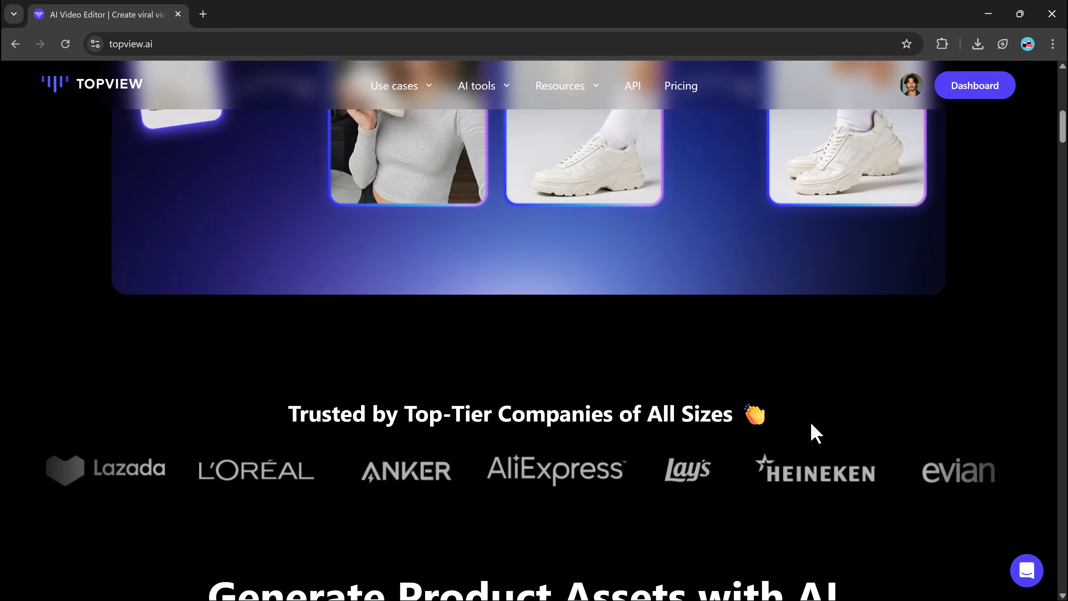
scroll(810, 421, "down", 10)
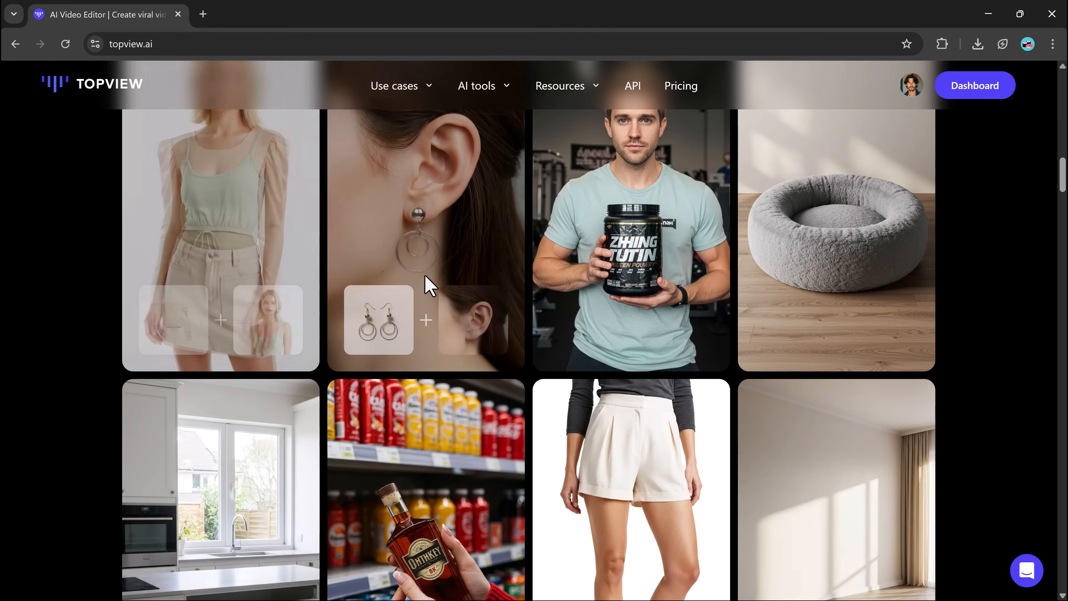
scroll(801, 286, "down", 5)
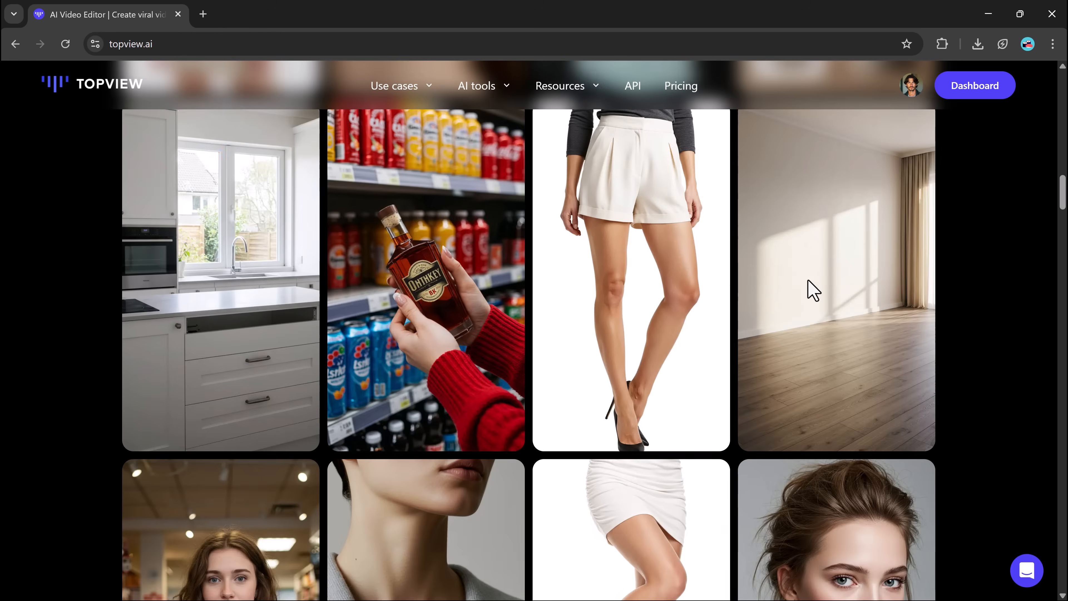